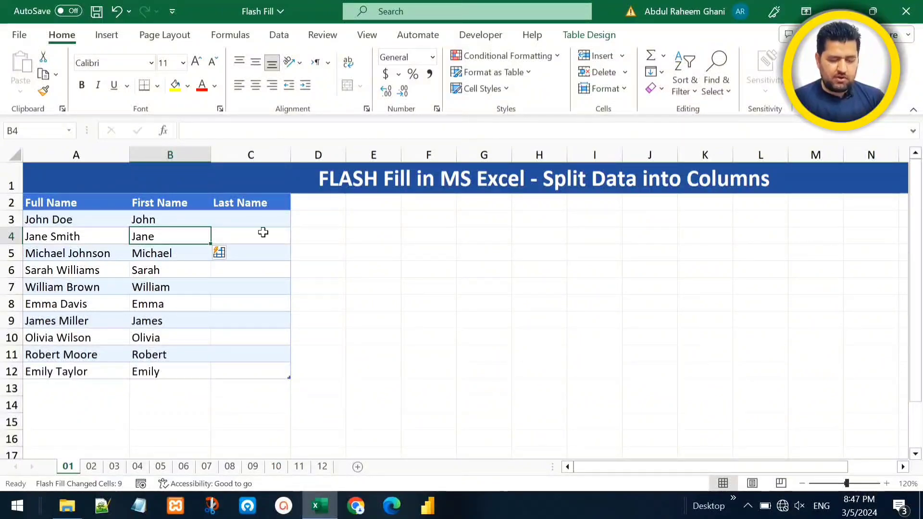
Enter the first person's last name in C3 and Flash Fill the rest of the Last Name column
{"action": "key", "text": "Up"}
{"action": "key", "text": "Right"}
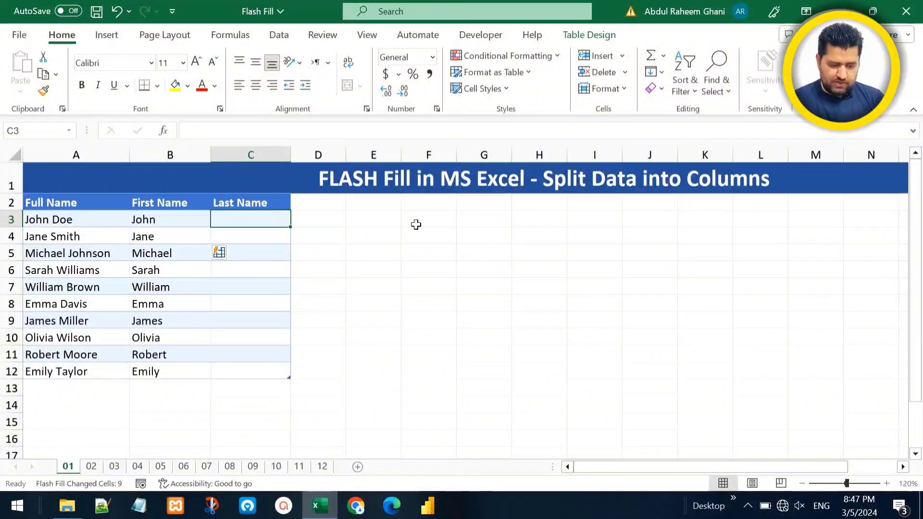
{"action": "type", "text": "Doe"}
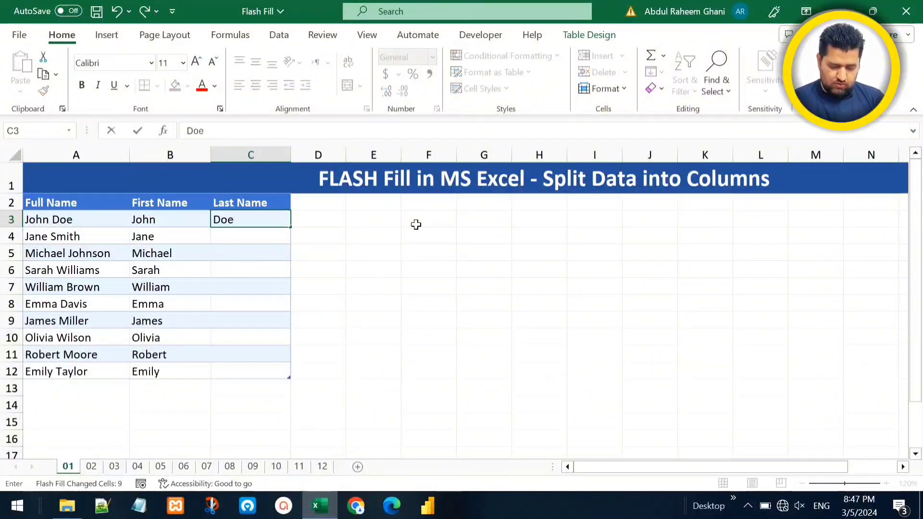
{"action": "key", "text": "Return"}
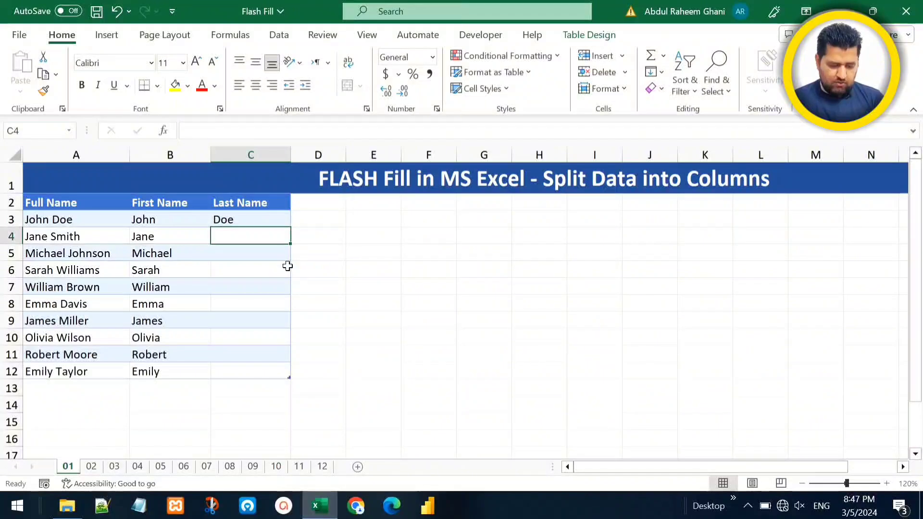
{"action": "key", "text": "ctrl+e"}
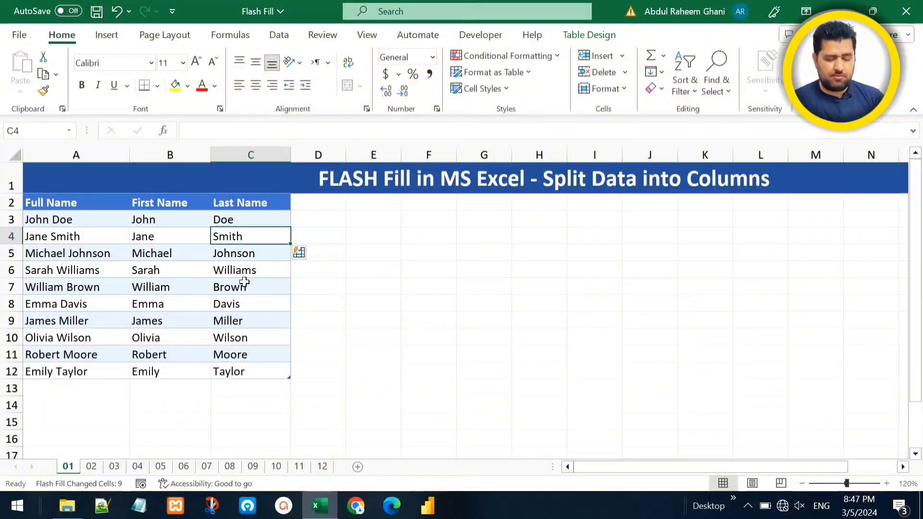
On sheet 02, widen column C, enter the first person's full name in C3 and Flash Fill the remaining Full Name cells
{"action": "left_click", "coordinate": [93, 468]}
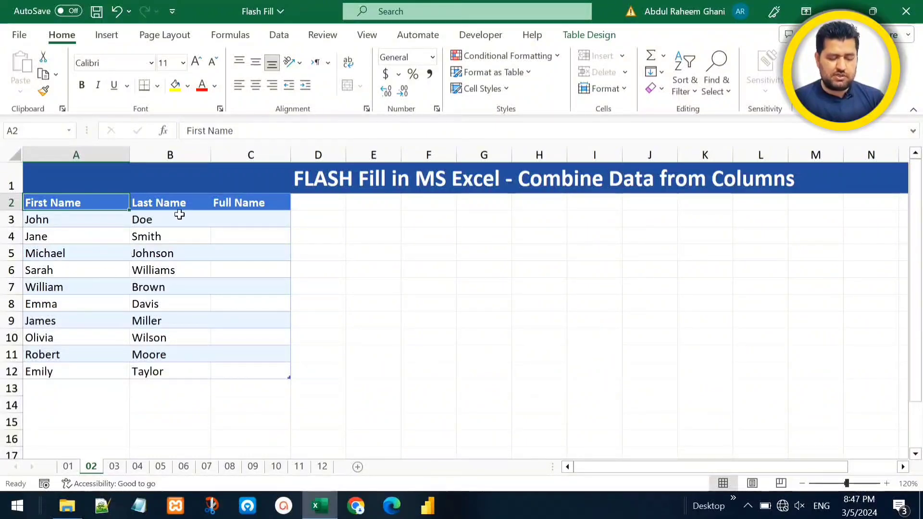
{"action": "left_click", "coordinate": [236, 218]}
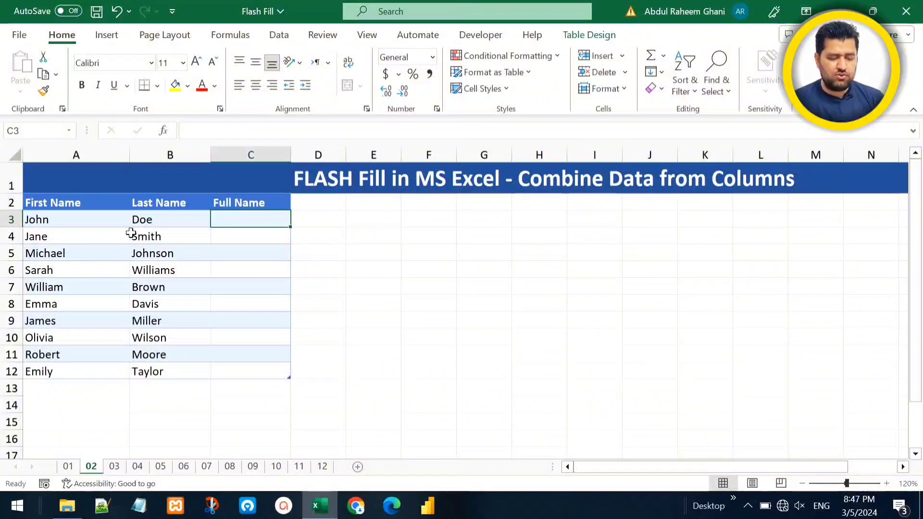
{"action": "left_click_drag", "start_coordinate": [294, 157], "coordinate": [344, 158]}
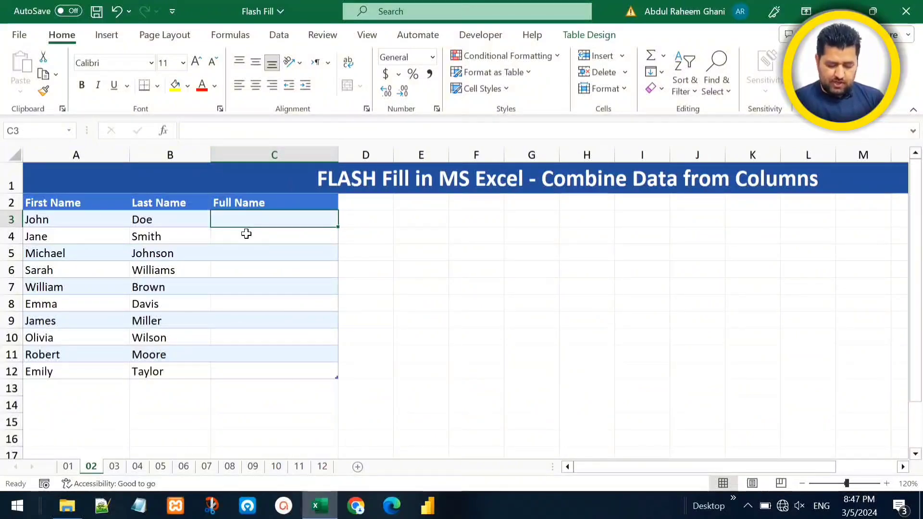
{"action": "type", "text": "John Doe"}
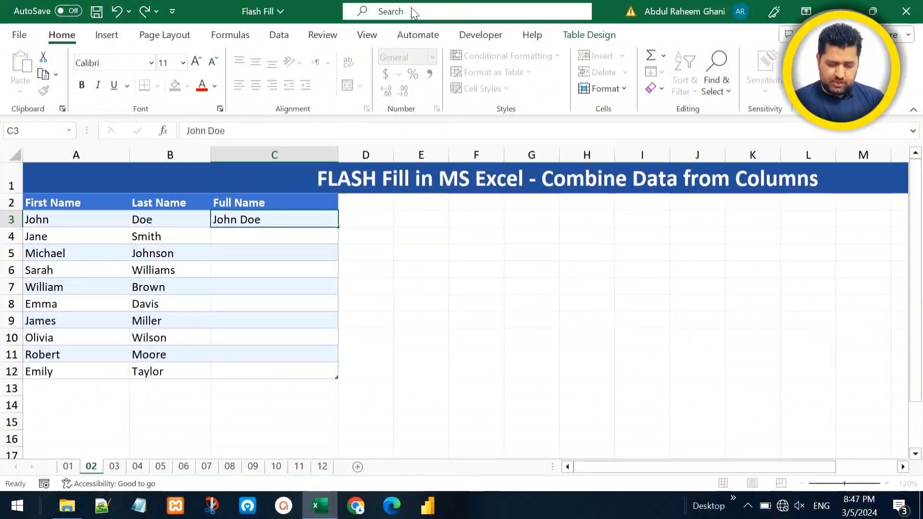
{"action": "key", "text": "Return"}
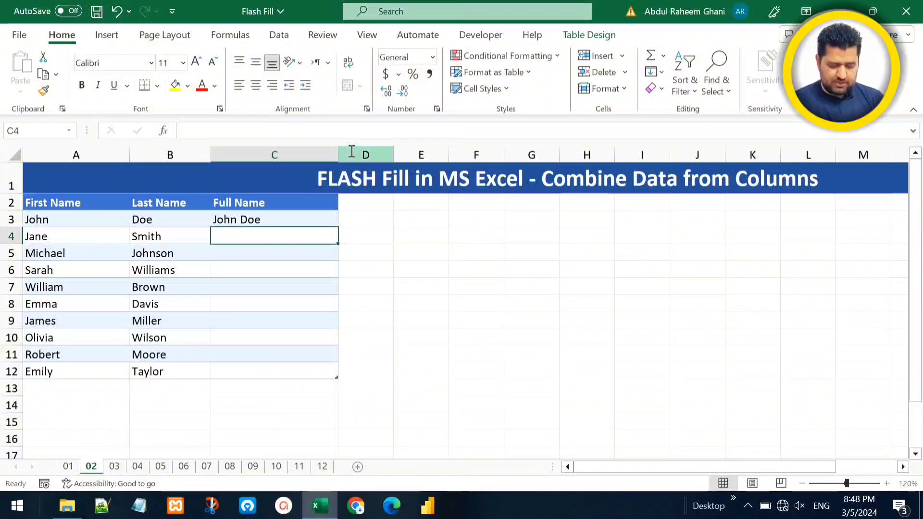
{"action": "key", "text": "ctrl+e"}
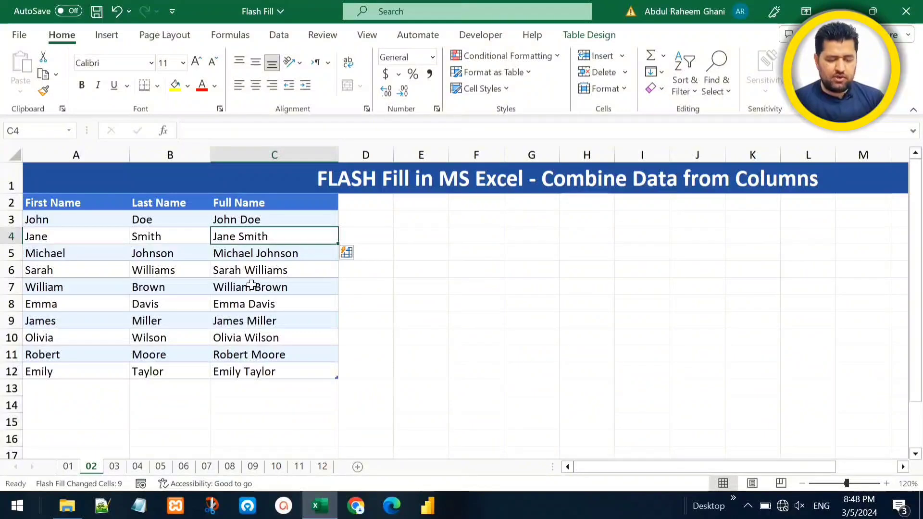
On sheet 03, enter the first person's full name in lower case in B3 and Flash Fill the rest of that column
{"action": "key", "text": "ctrl+Page_Down"}
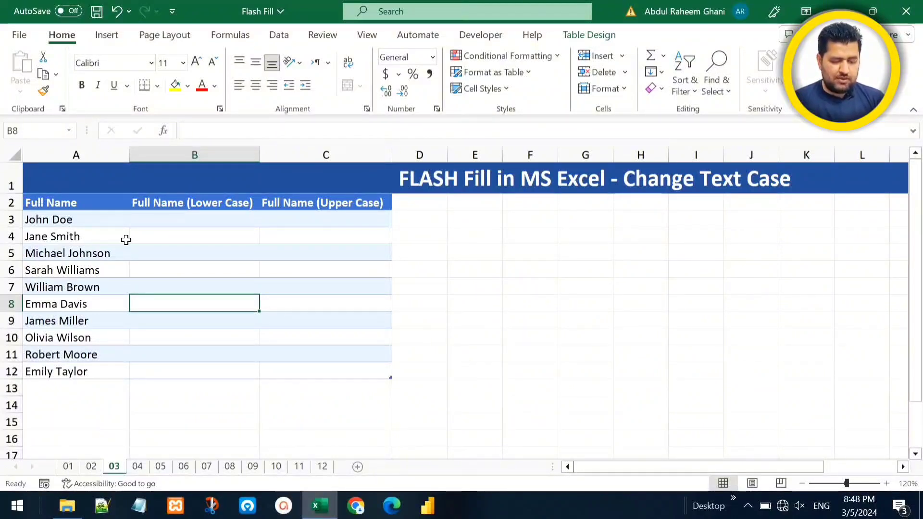
{"action": "left_click", "coordinate": [181, 221]}
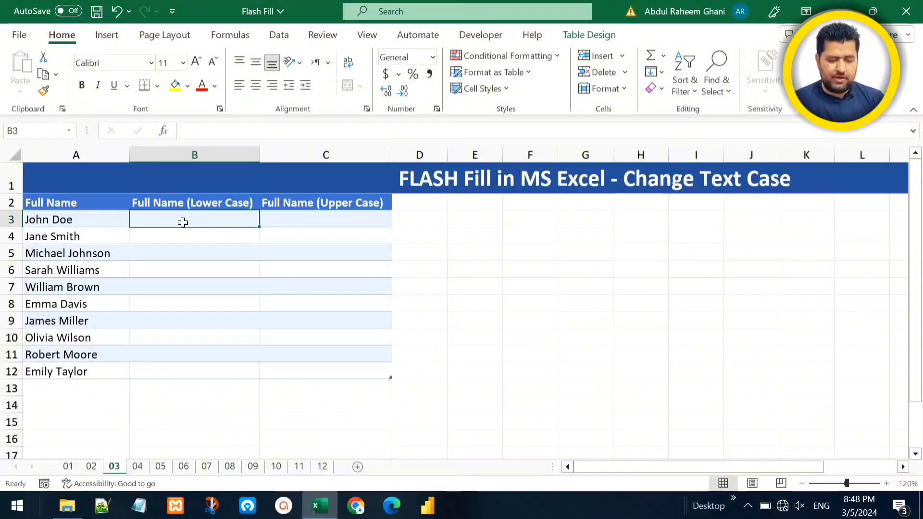
{"action": "left_click", "coordinate": [295, 219]}
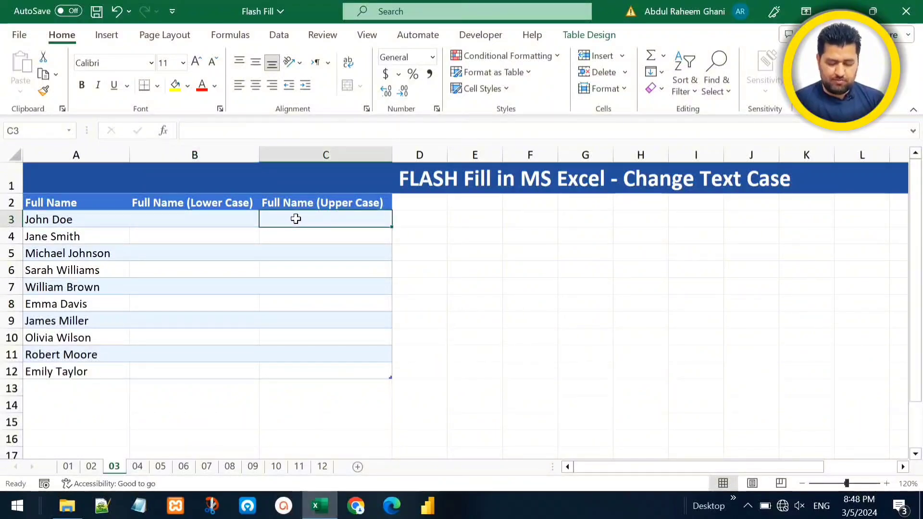
{"action": "key", "text": "Left"}
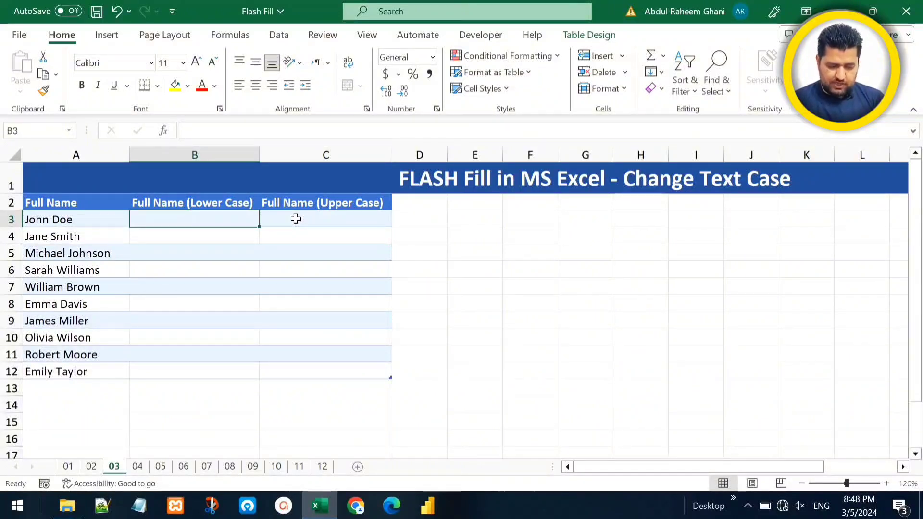
{"action": "type", "text": "john"}
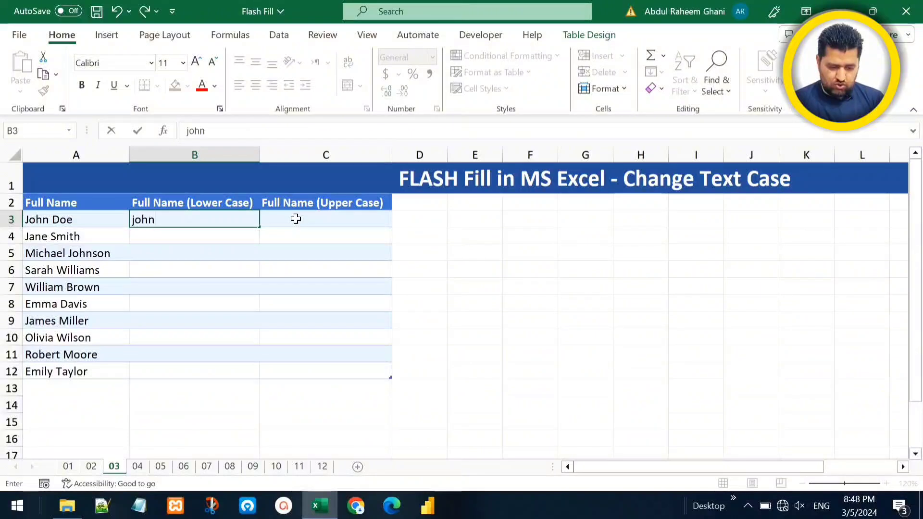
{"action": "type", "text": " doe"}
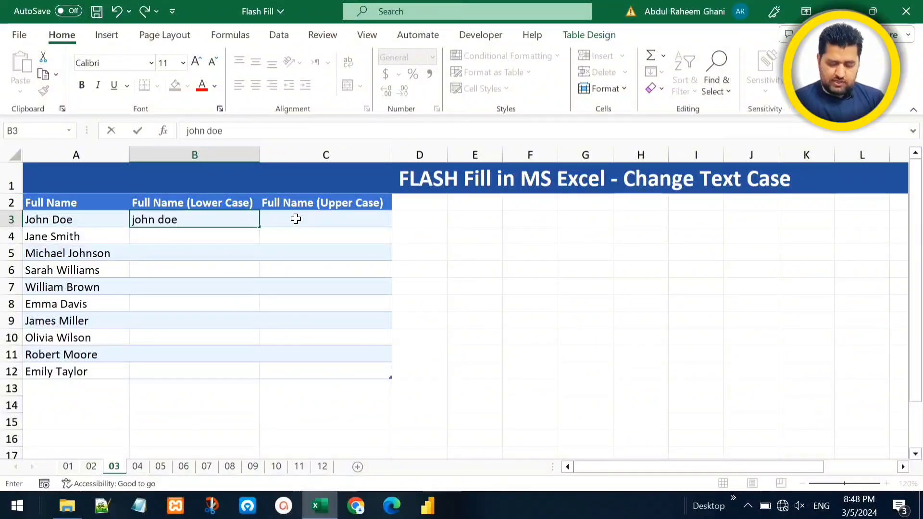
{"action": "key", "text": "Return"}
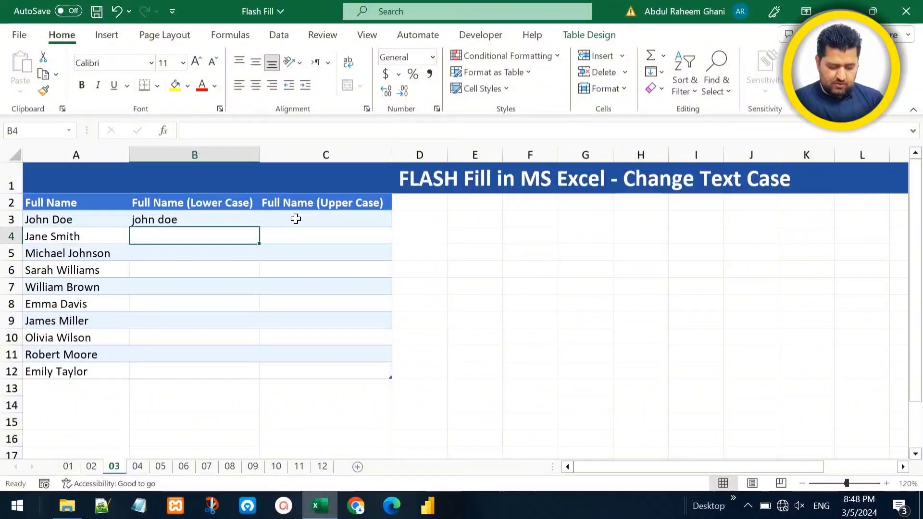
{"action": "key", "text": "ctrl+e"}
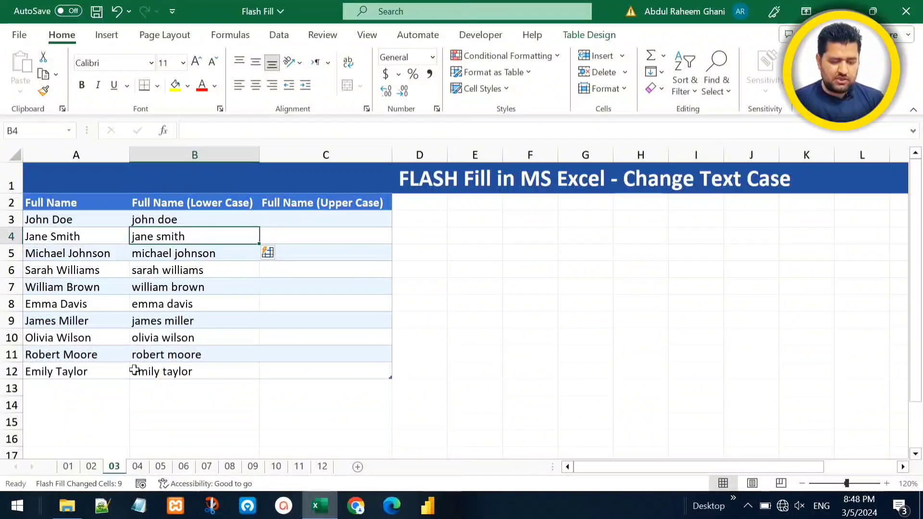
Enter the first person's full name in upper case in C3 and Flash Fill the Full Name (Upper Case) column
{"action": "key", "text": "Up"}
{"action": "key", "text": "Right"}
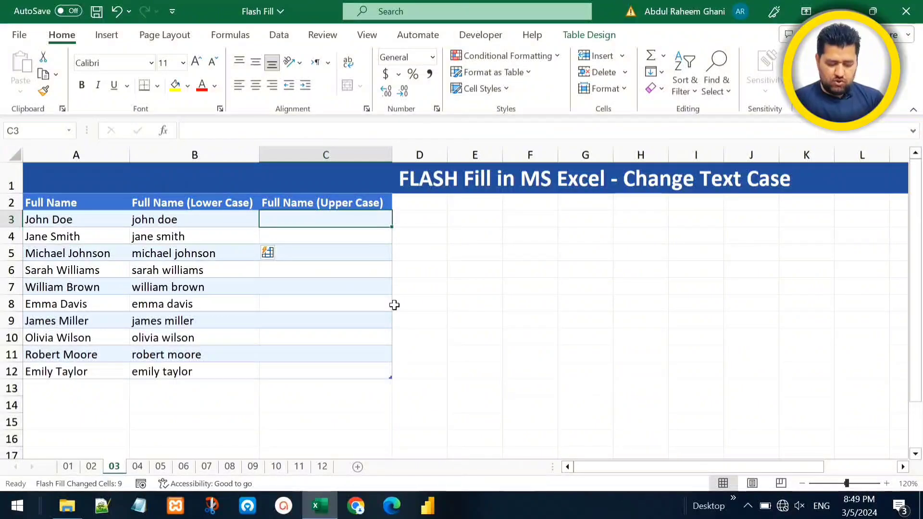
{"action": "type", "text": "JOHN"}
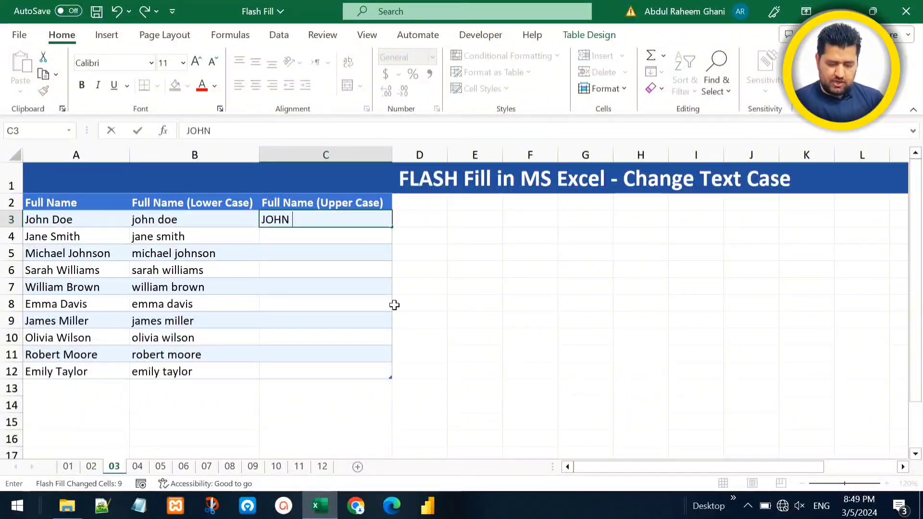
{"action": "type", "text": " DOE"}
{"action": "key", "text": "Return"}
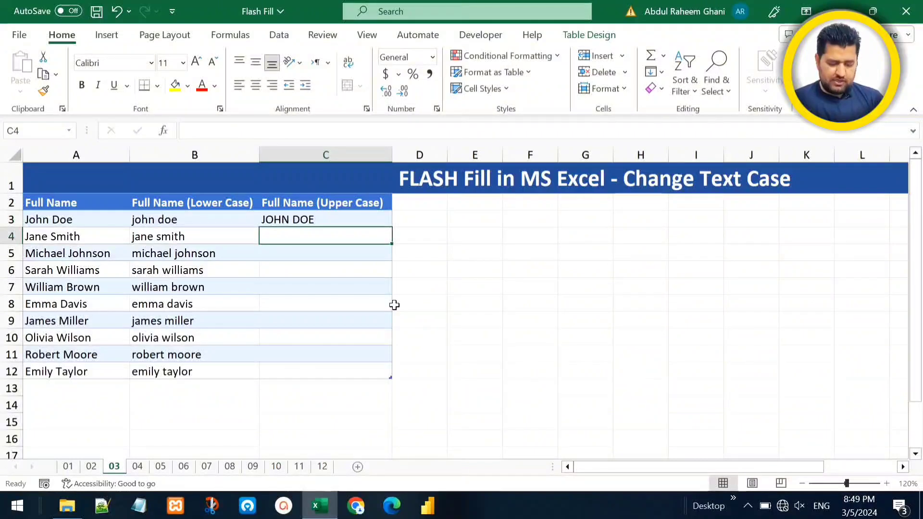
{"action": "key", "text": "ctrl+e"}
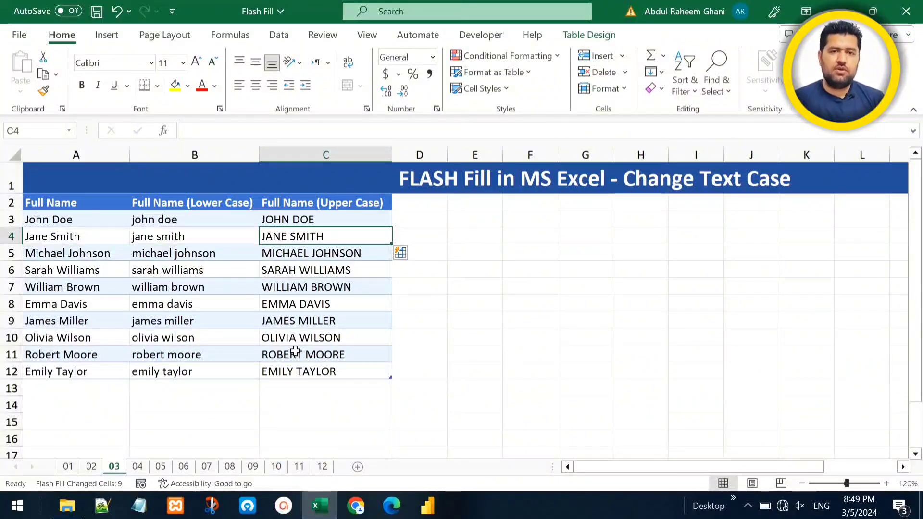
On sheet 04, enter the first person's name in B3 as last name, comma, first name, and Flash Fill the column below
{"action": "left_click", "coordinate": [138, 466]}
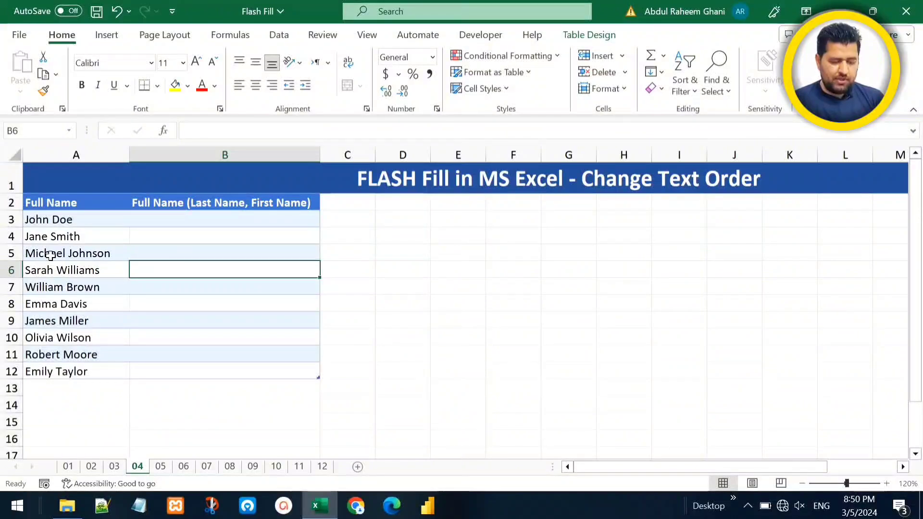
{"action": "left_click", "coordinate": [174, 221]}
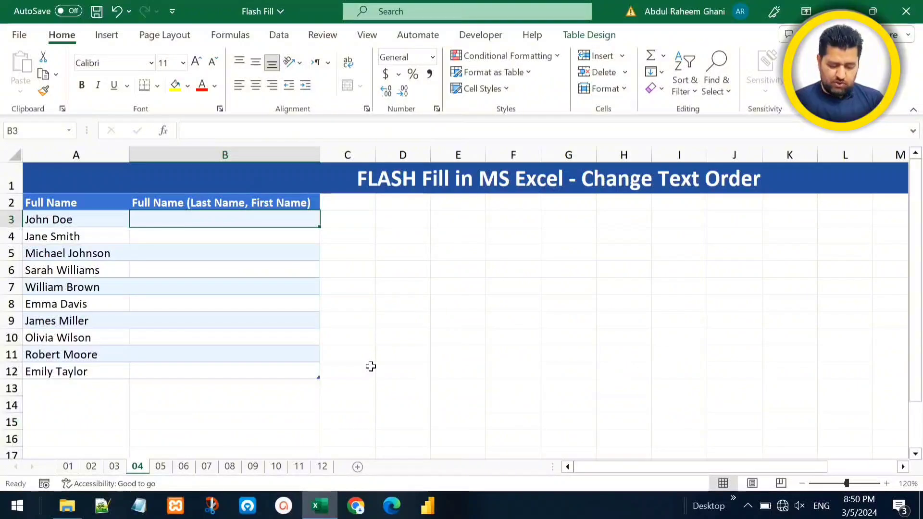
{"action": "type", "text": "Doe"}
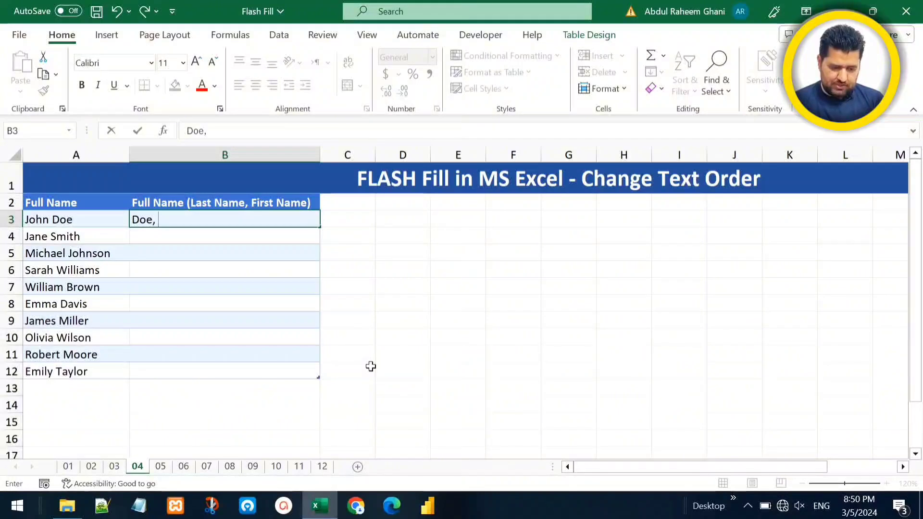
{"action": "type", "text": ", John"}
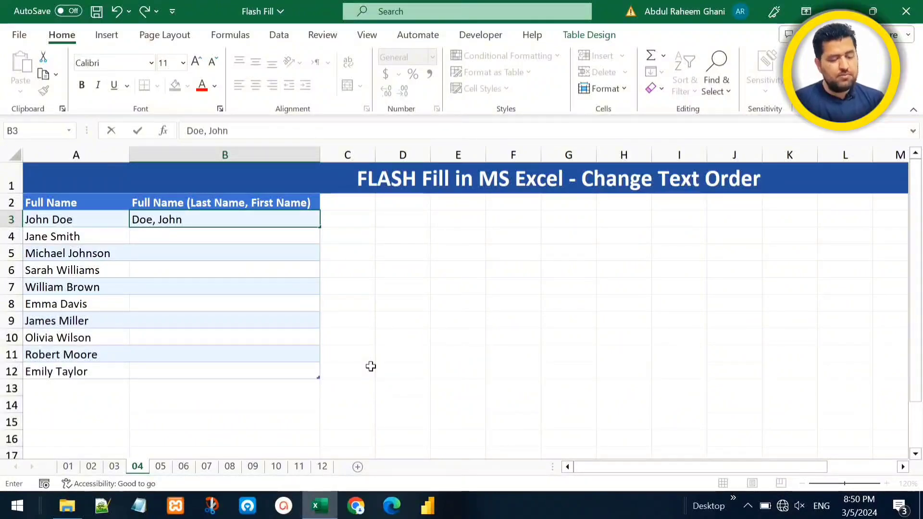
{"action": "key", "text": "Return"}
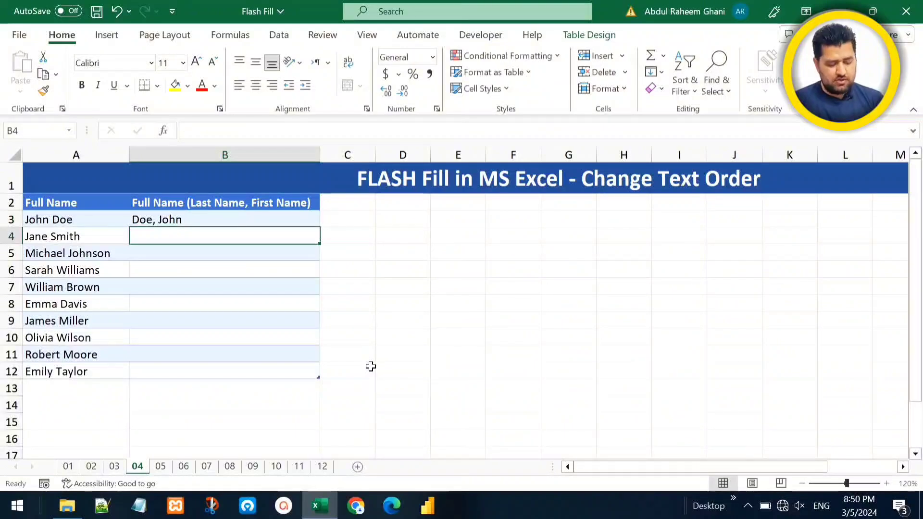
{"action": "key", "text": "ctrl+e"}
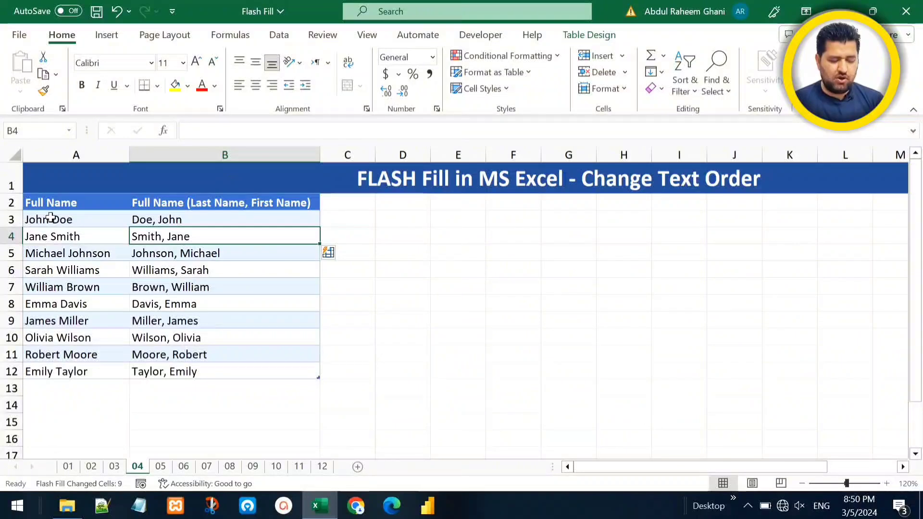
On sheet 05, enter the first person's lower-case email address in B3 as first name.last name.flashfill at excel.com, and Flash Fill the column
{"action": "key", "text": "ctrl+Page_Down"}
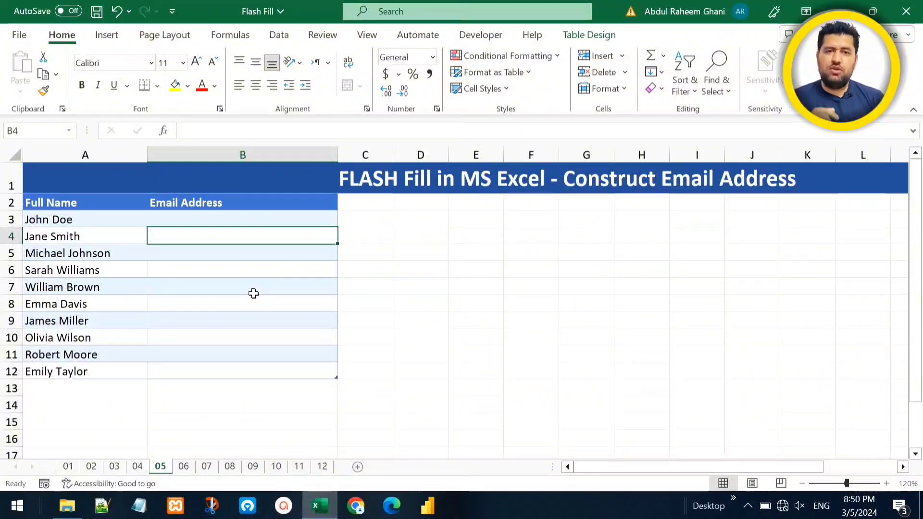
{"action": "key", "text": "Up"}
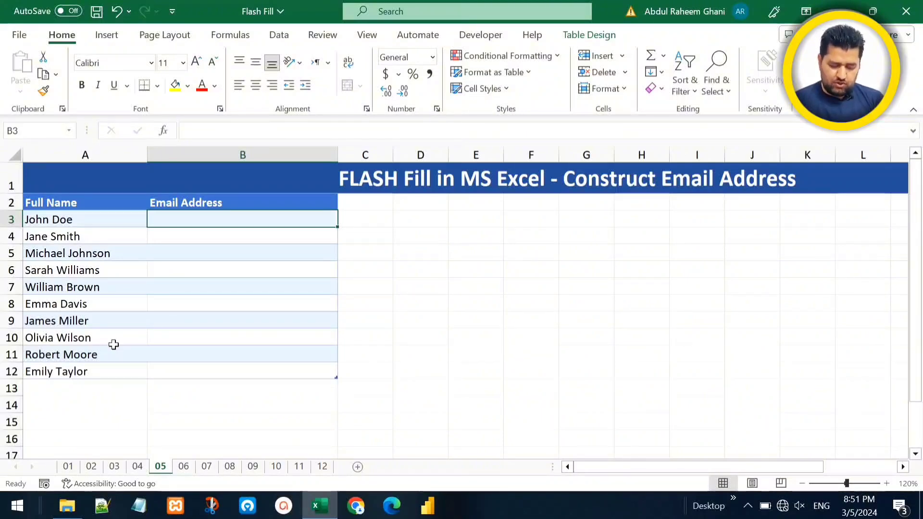
{"action": "type", "text": "john"}
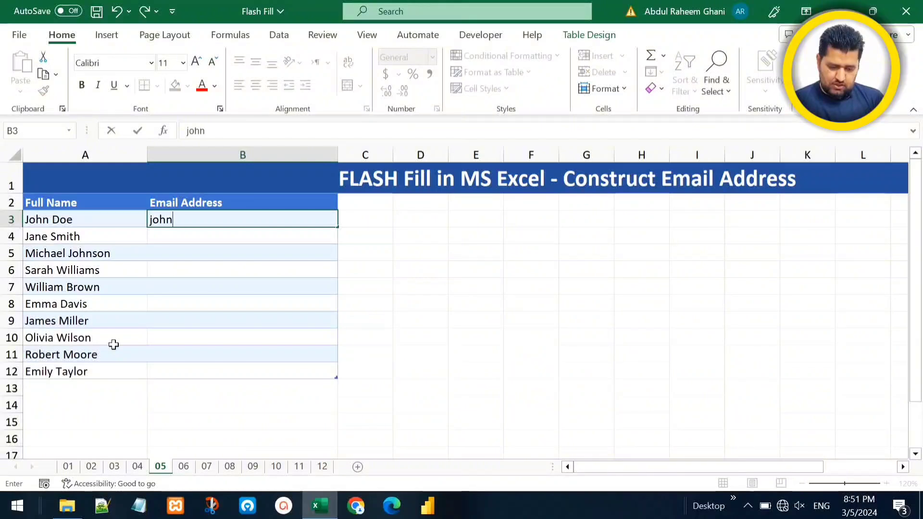
{"action": "type", "text": ".doe"}
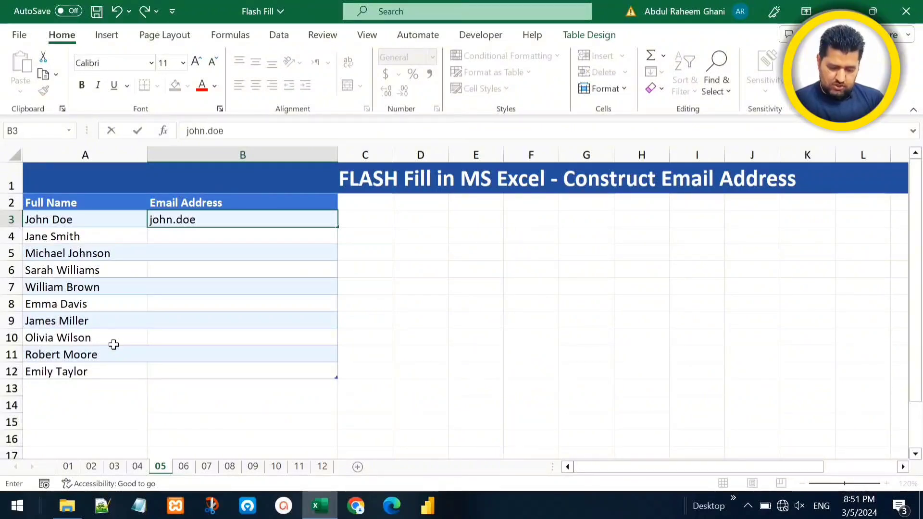
{"action": "type", "text": ".flashfil"}
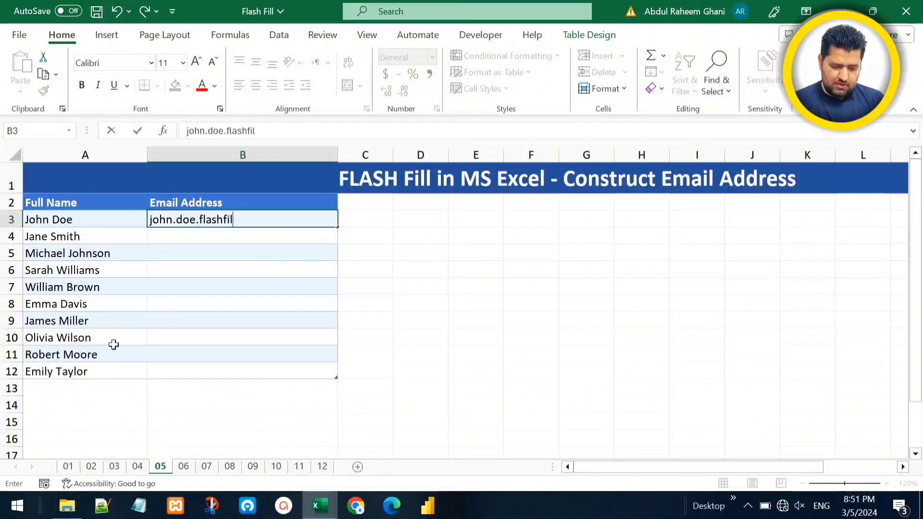
{"action": "type", "text": "l@e"}
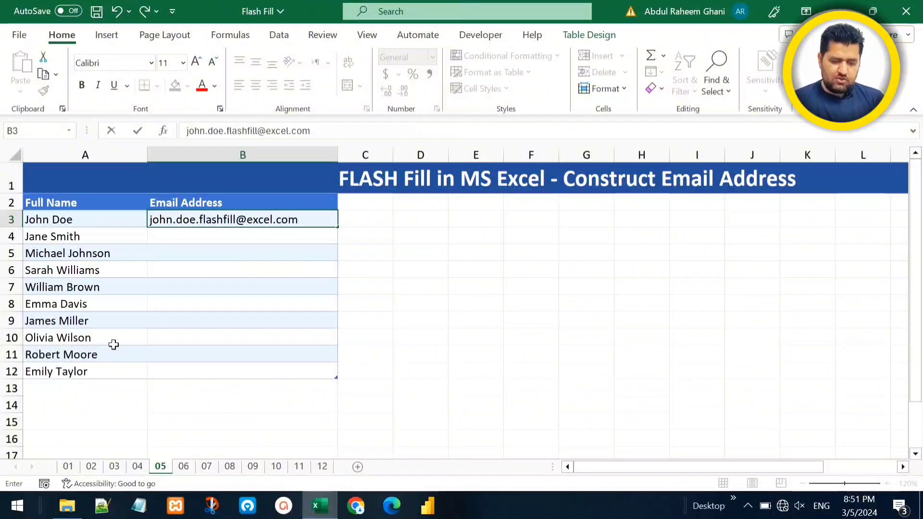
{"action": "type", "text": "xcel.com"}
{"action": "key", "text": "Return"}
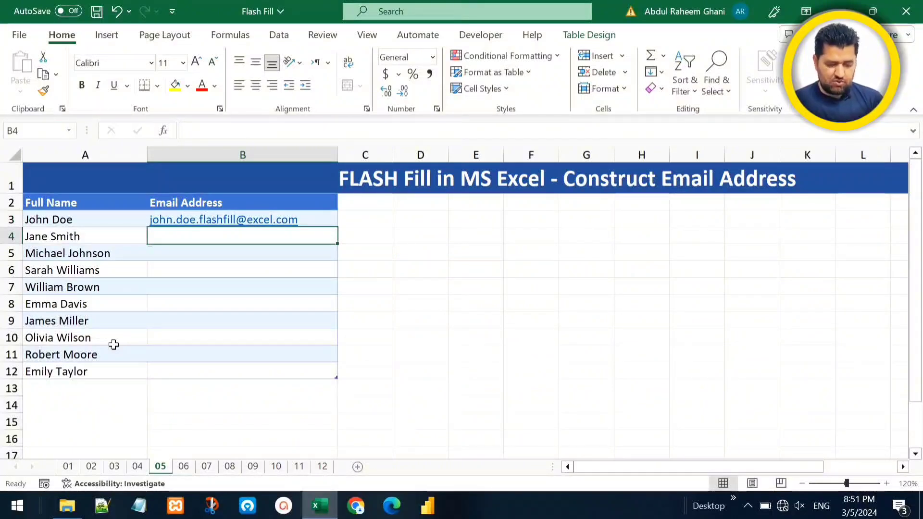
{"action": "key", "text": "ctrl+e"}
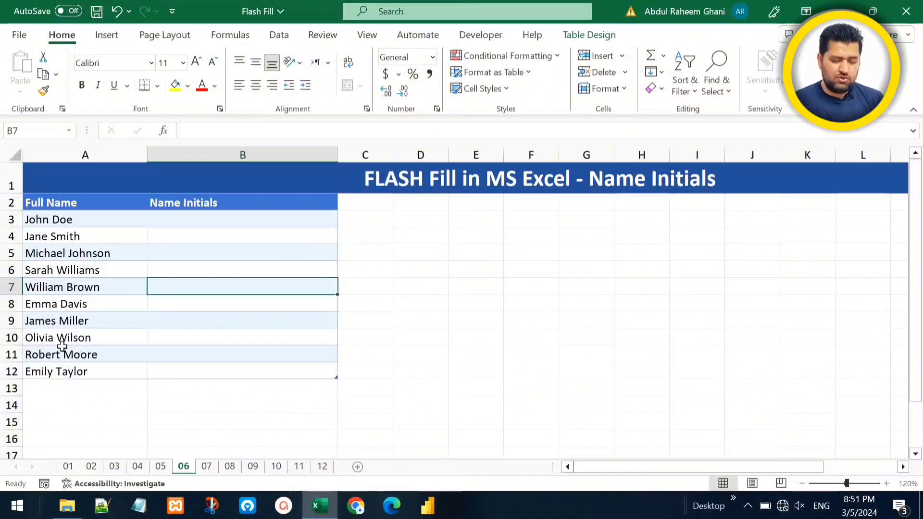
On sheet 06, enter the initials JD in B3 and Flash Fill the rest of the Name Initials column
{"action": "key", "text": "Up"}
{"action": "key", "text": "Up"}
{"action": "key", "text": "Up"}
{"action": "key", "text": "Up"}
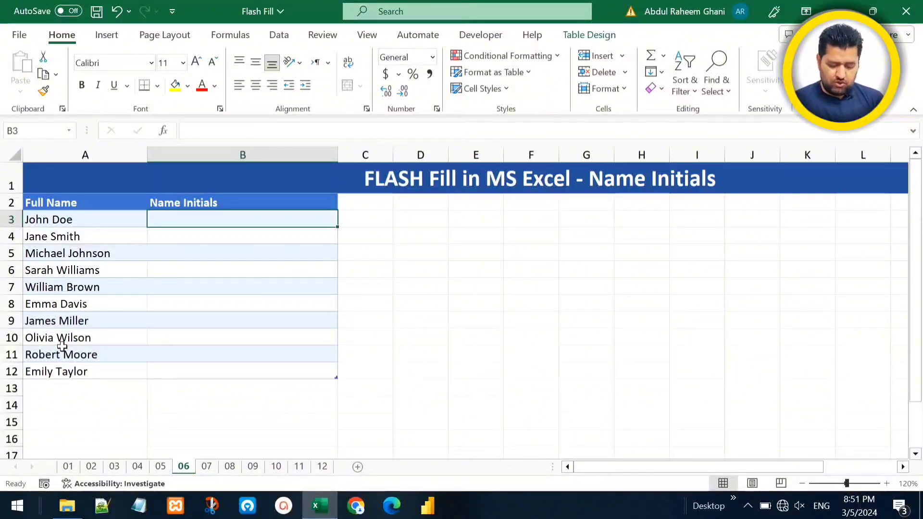
{"action": "type", "text": "J"}
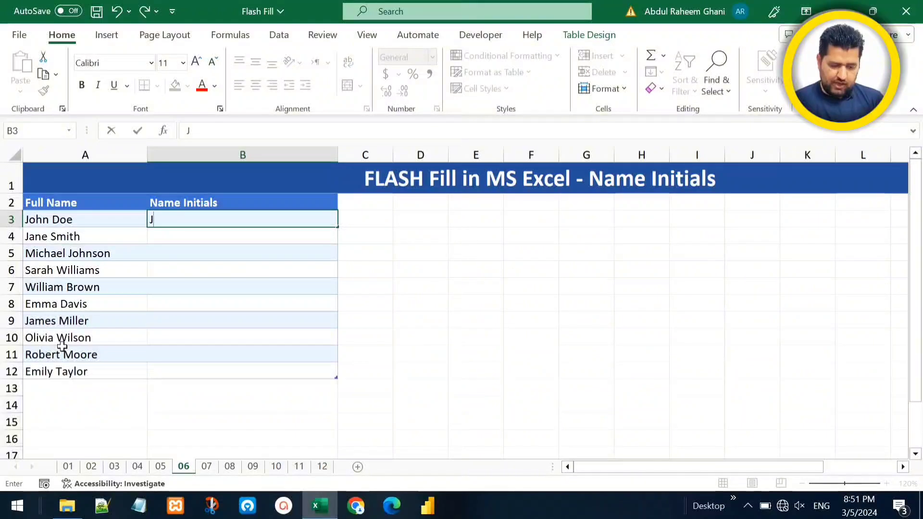
{"action": "type", "text": "D"}
{"action": "key", "text": "Return"}
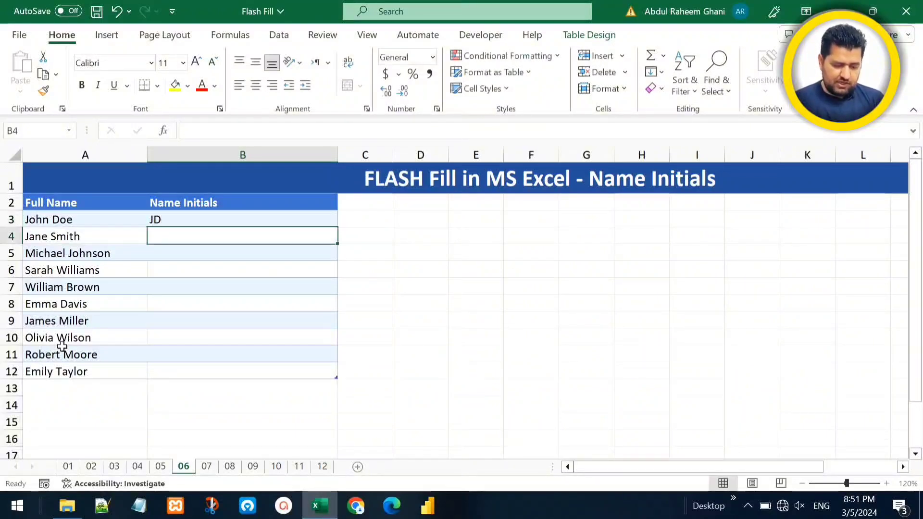
{"action": "key", "text": "ctrl+e"}
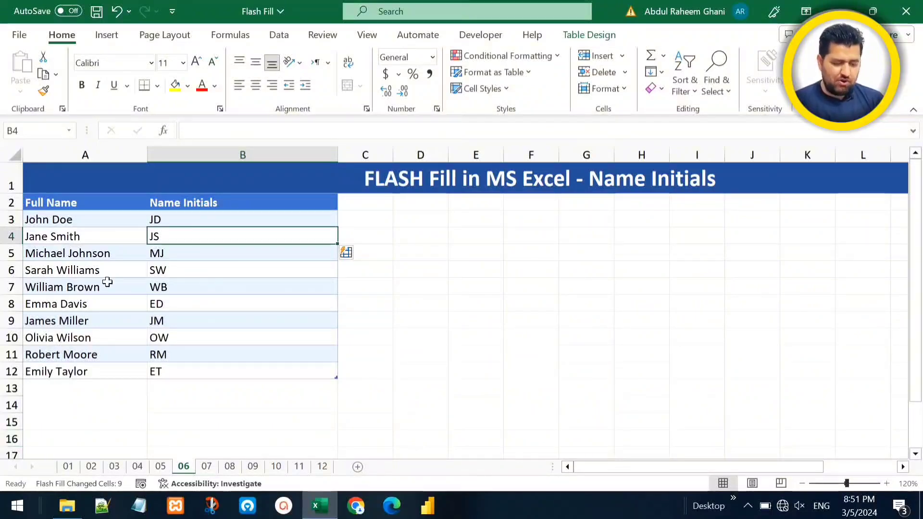
On sheet 07, enter the first person's last name followed by dot-separated first and middle initials in B3, and Flash Fill the column
{"action": "key", "text": "ctrl+Page_Down"}
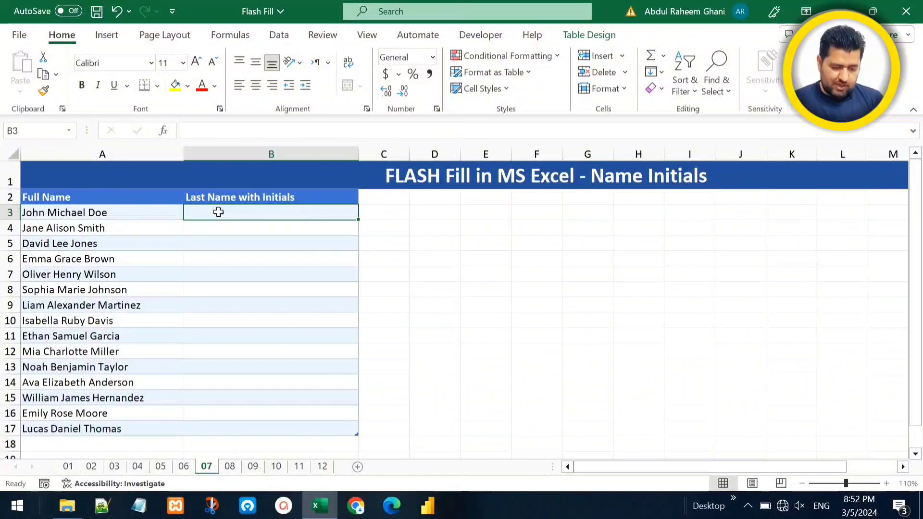
{"action": "type", "text": "Doe J"}
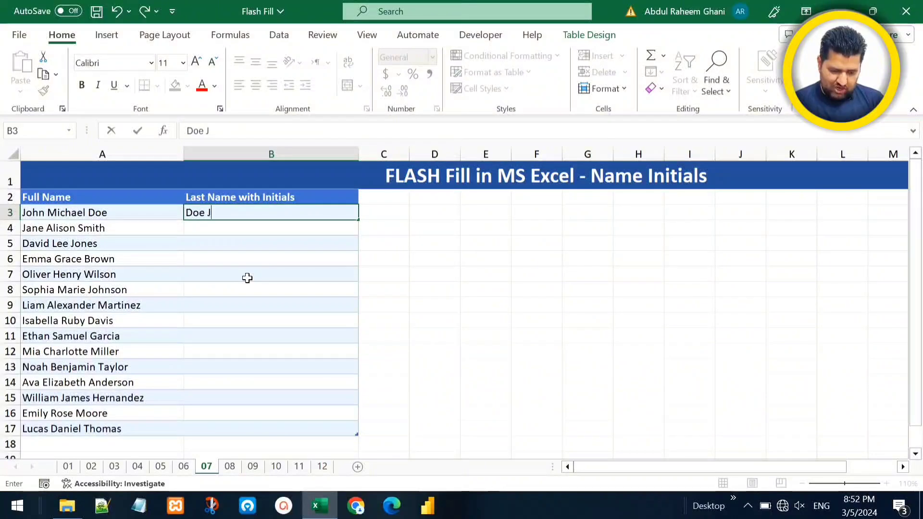
{"action": "type", "text": ".M"}
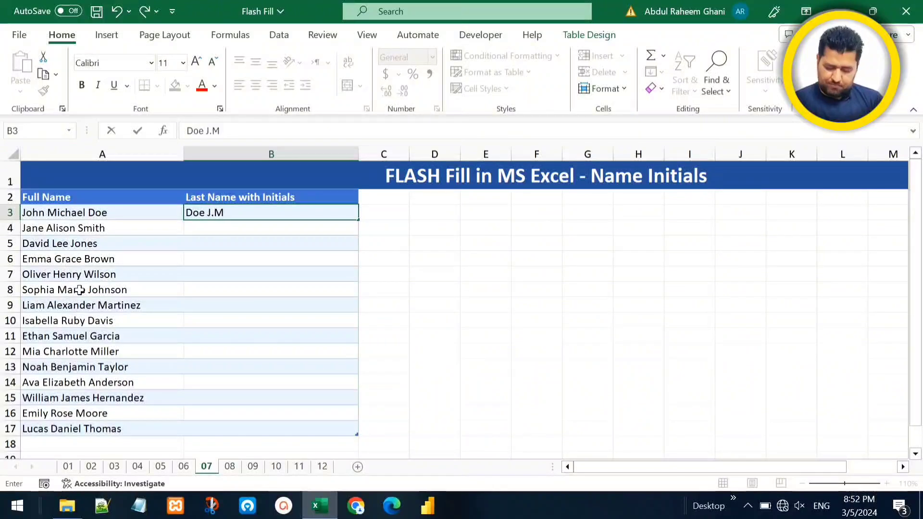
{"action": "key", "text": "Return"}
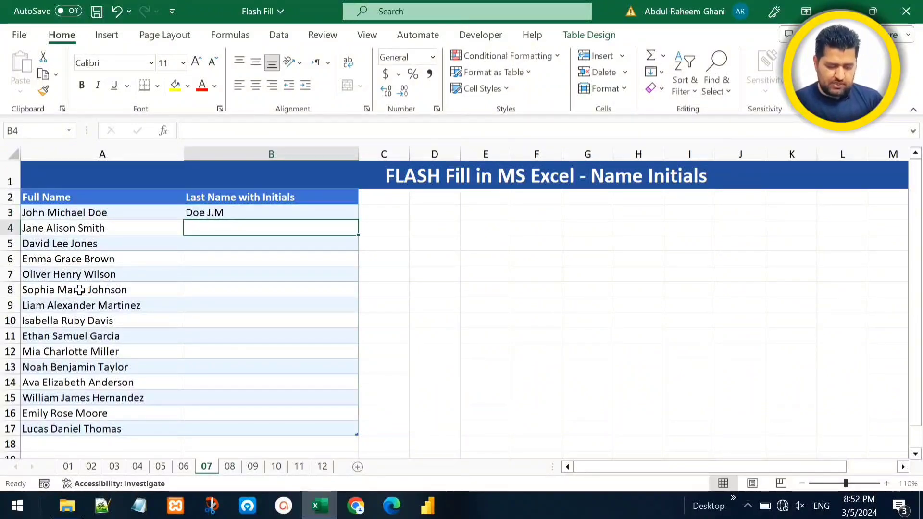
{"action": "key", "text": "ctrl+e"}
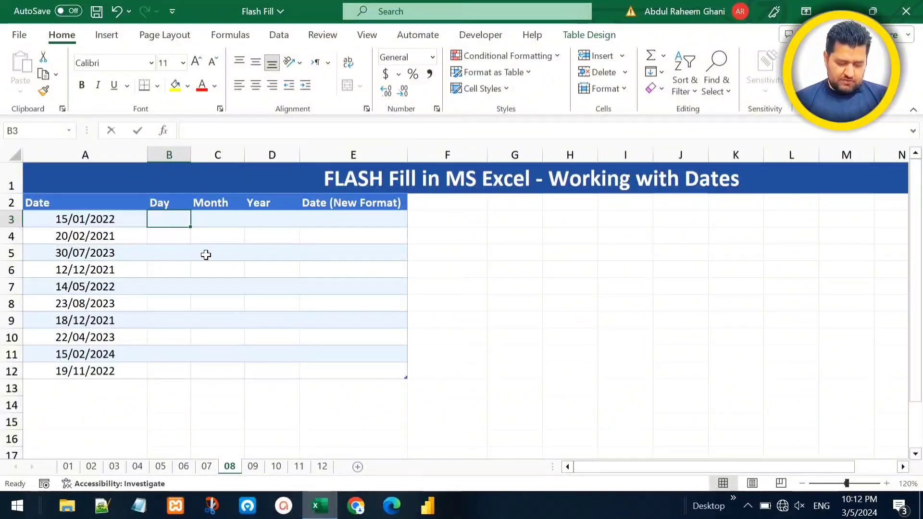
On sheet 08, enter 15 in B3 and Flash Fill the Day column from the dates
{"action": "type", "text": "15"}
{"action": "key", "text": "Return"}
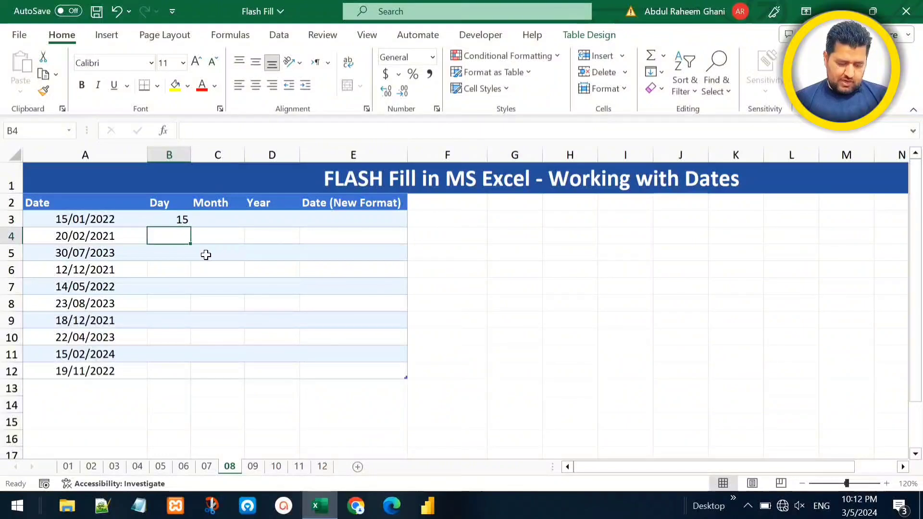
{"action": "key", "text": "ctrl+e"}
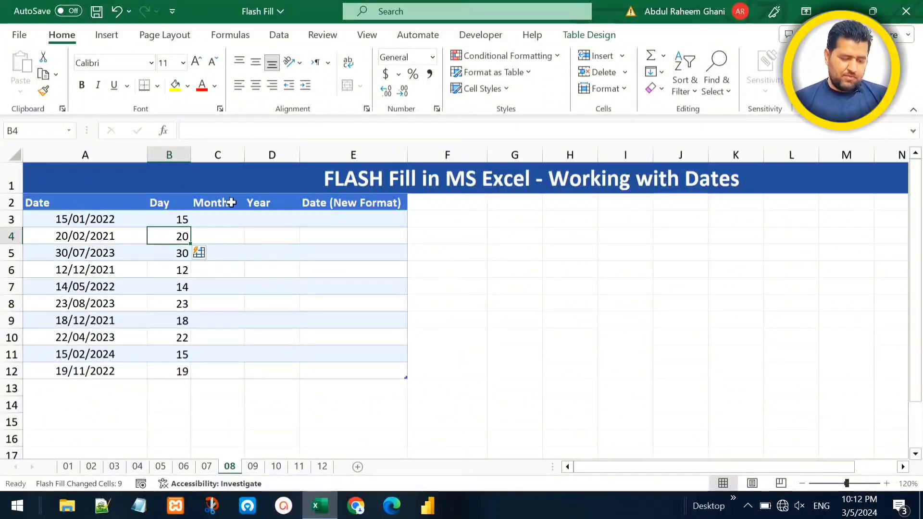
Enter 01 in C3 and Flash Fill the Month column
{"action": "left_click", "coordinate": [213, 221]}
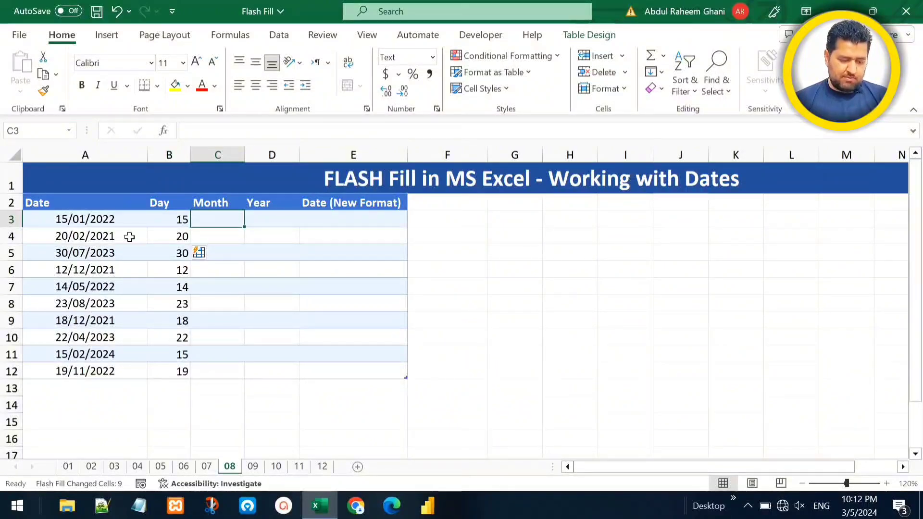
{"action": "type", "text": "01"}
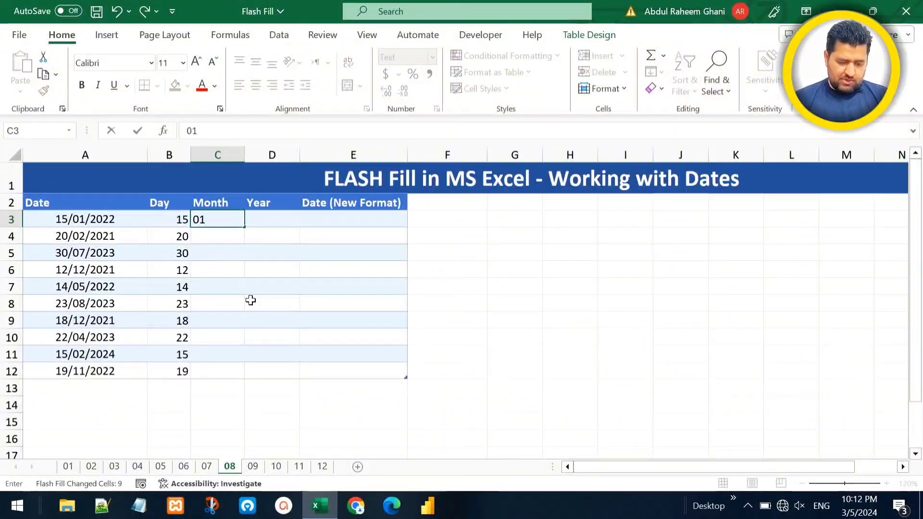
{"action": "key", "text": "Return"}
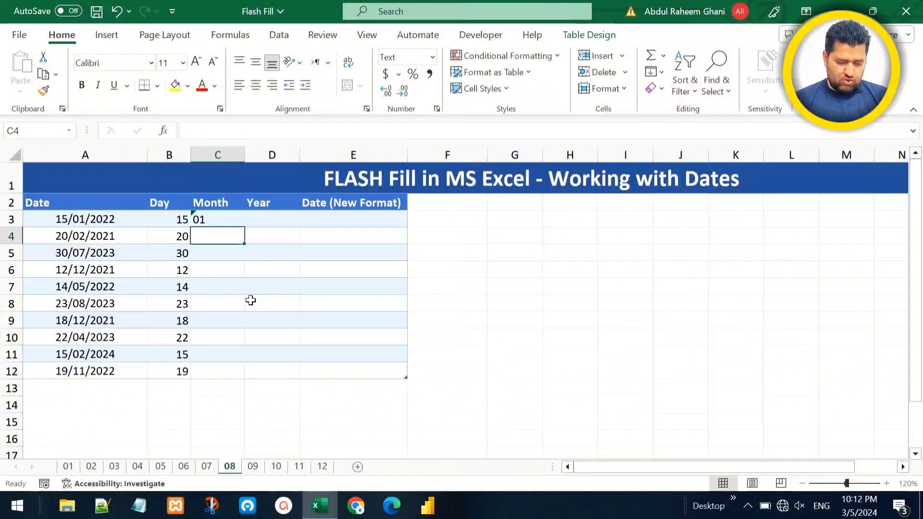
{"action": "key", "text": "ctrl+e"}
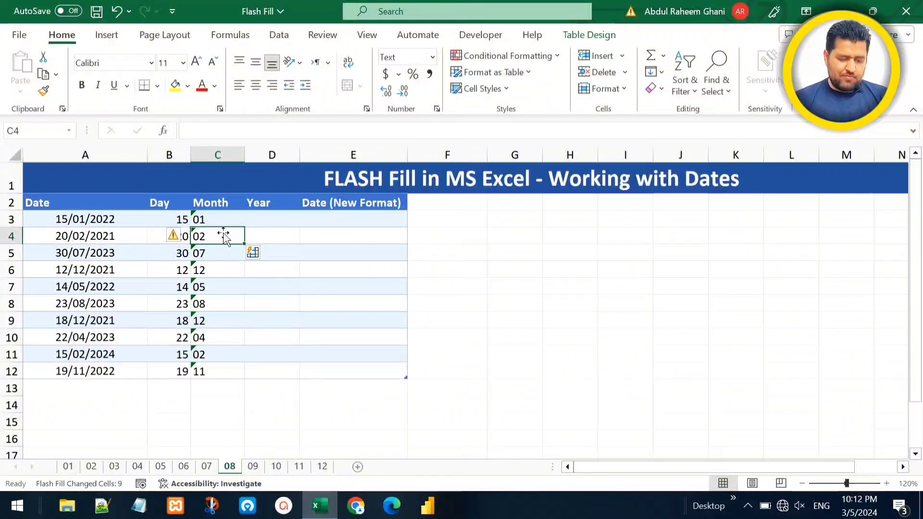
{"action": "left_click", "coordinate": [217, 218]}
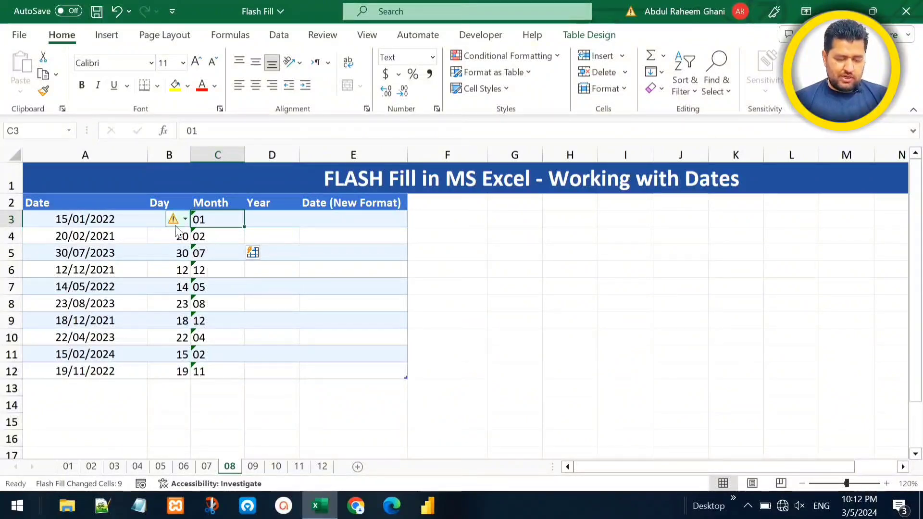
Enter 2022 in D3 and Flash Fill the Year column
{"action": "left_click", "coordinate": [267, 219]}
{"action": "type", "text": "2022"}
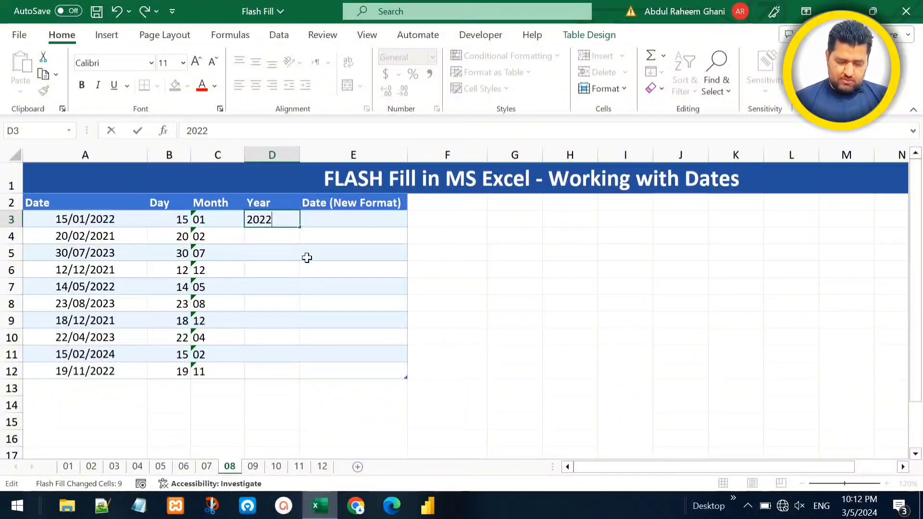
{"action": "key", "text": "Return"}
{"action": "key", "text": "ctrl+e"}
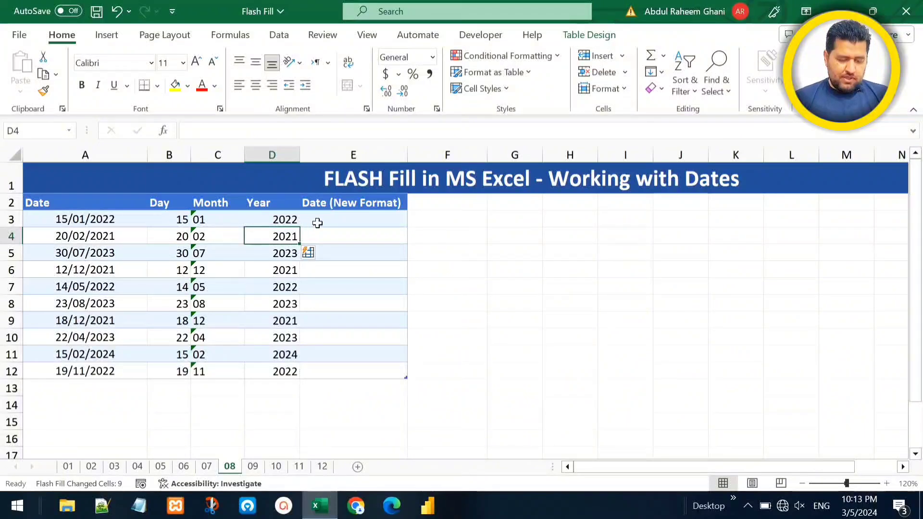
Enter the date as 1/15/2022 in E3 and Flash Fill the Date (New Format) column
{"action": "left_click", "coordinate": [323, 219]}
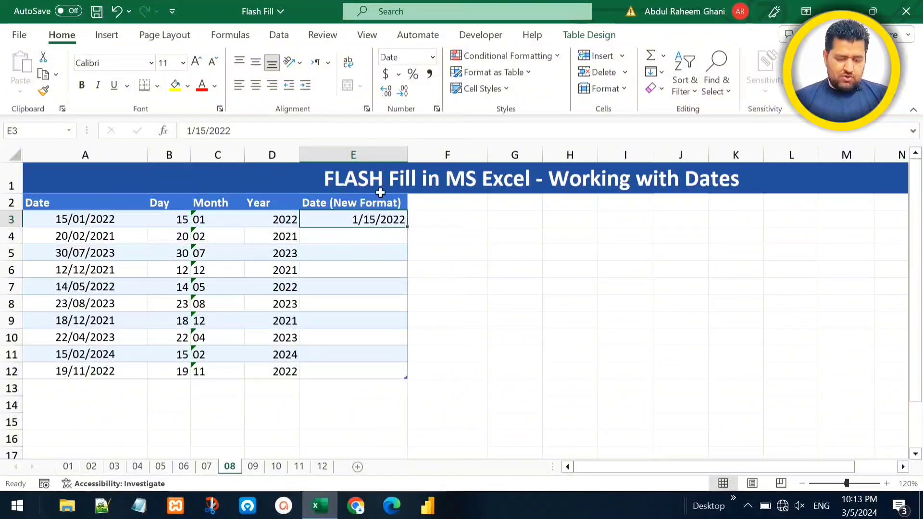
{"action": "key", "text": "Down"}
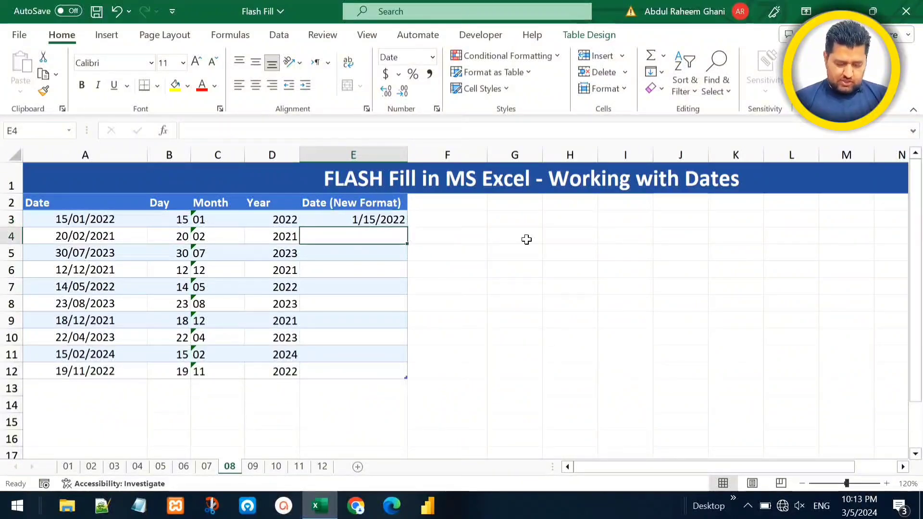
{"action": "key", "text": "ctrl+e"}
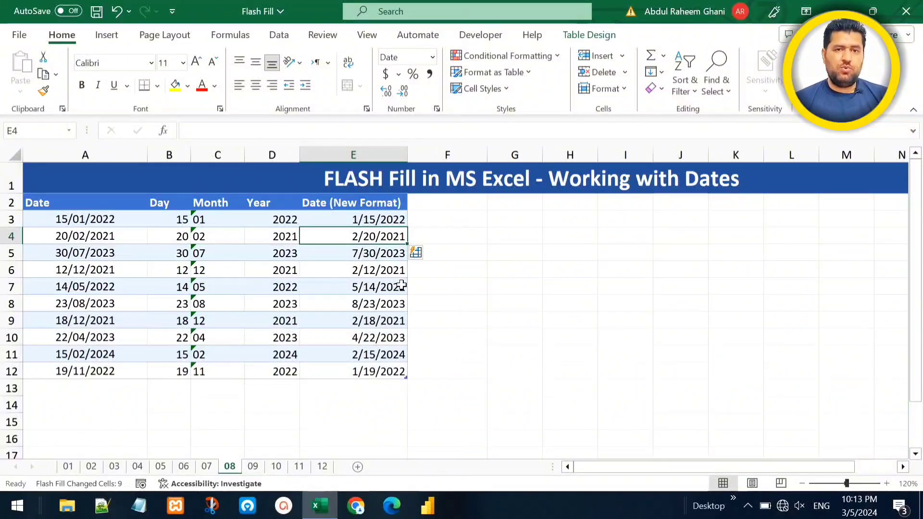
On sheet 09, enter Gaming in B3 as the first product's category and Flash Fill the cells below
{"action": "left_click", "coordinate": [252, 466]}
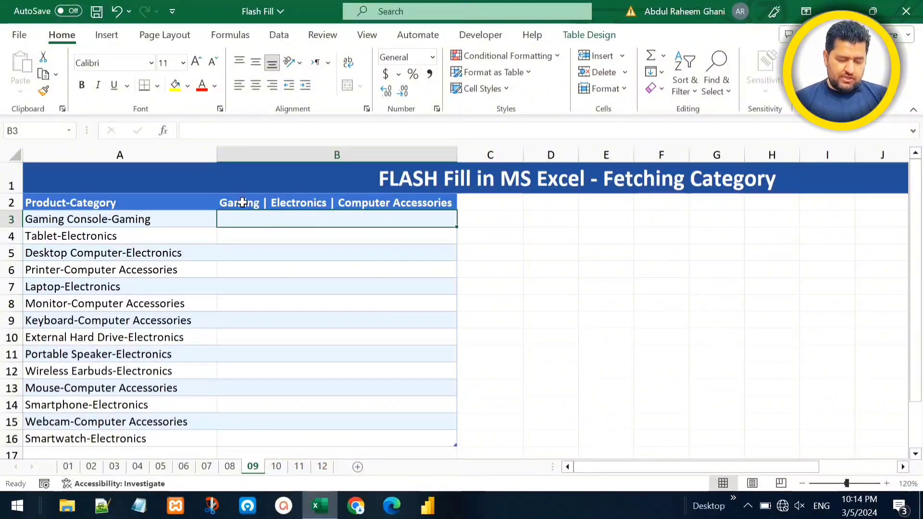
{"action": "left_click", "coordinate": [243, 202]}
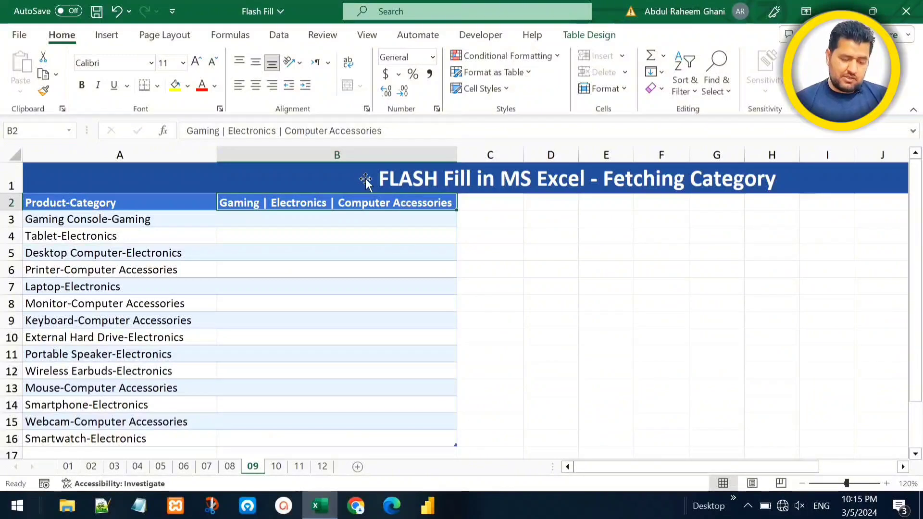
{"action": "key", "text": "Return"}
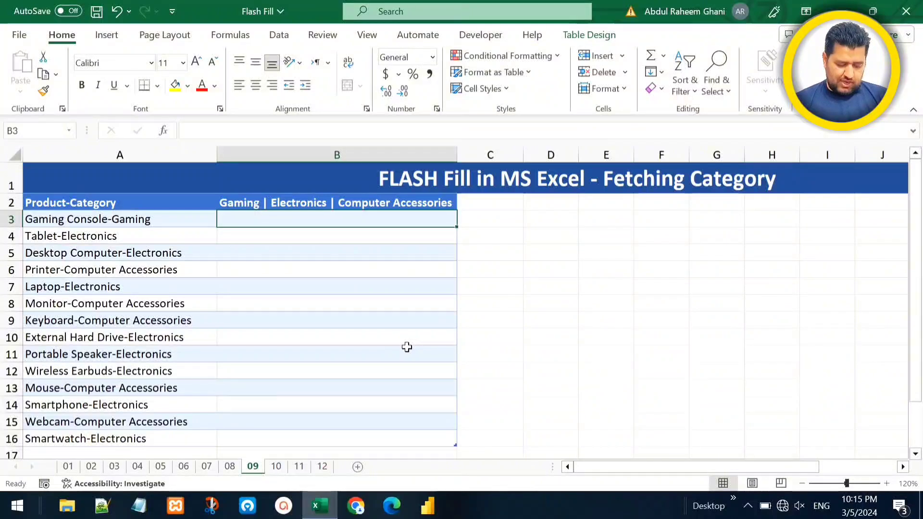
{"action": "type", "text": "Gaming"}
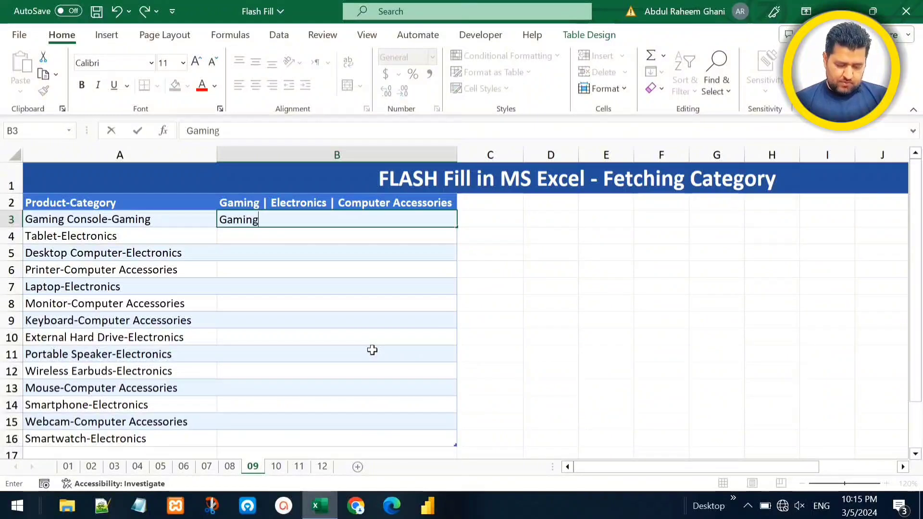
{"action": "key", "text": "Return"}
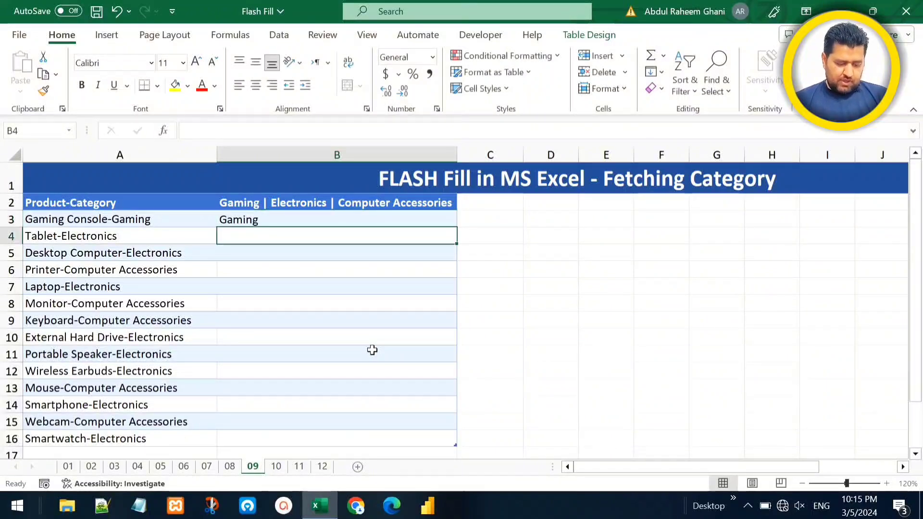
{"action": "key", "text": "ctrl+e"}
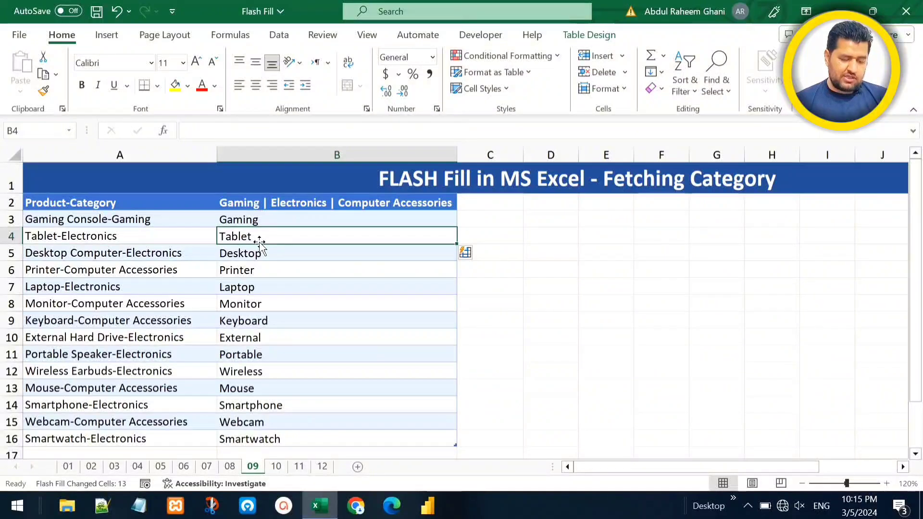
Check the first product's source text and category, and undo the last Flash Fill of the category column
{"action": "left_click", "coordinate": [195, 224]}
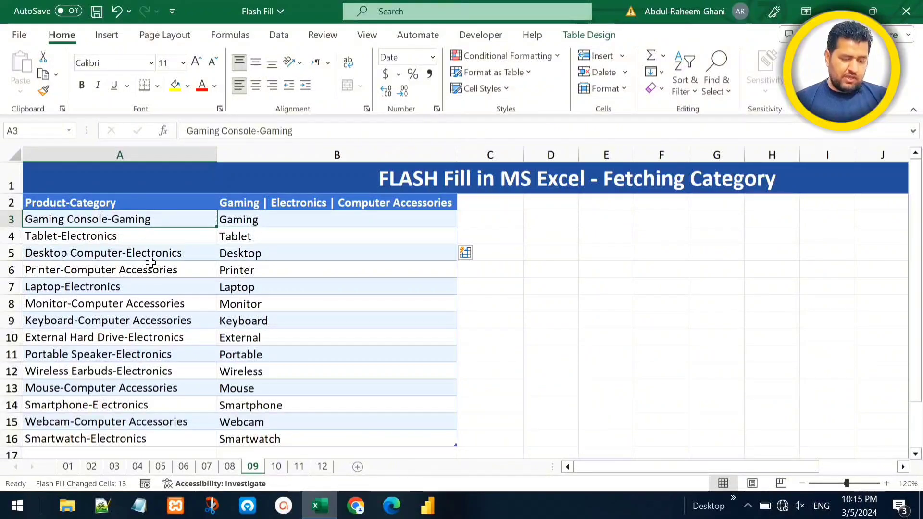
{"action": "left_click", "coordinate": [255, 222]}
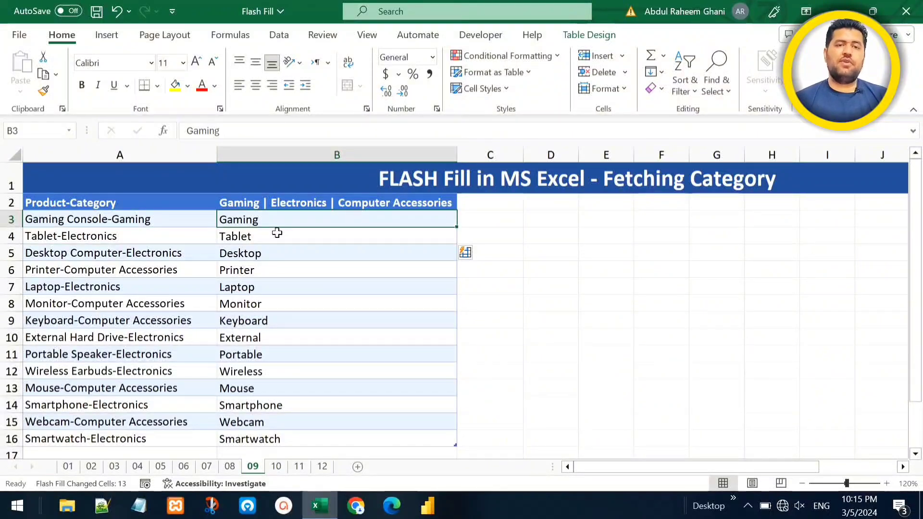
{"action": "key", "text": "ctrl+z"}
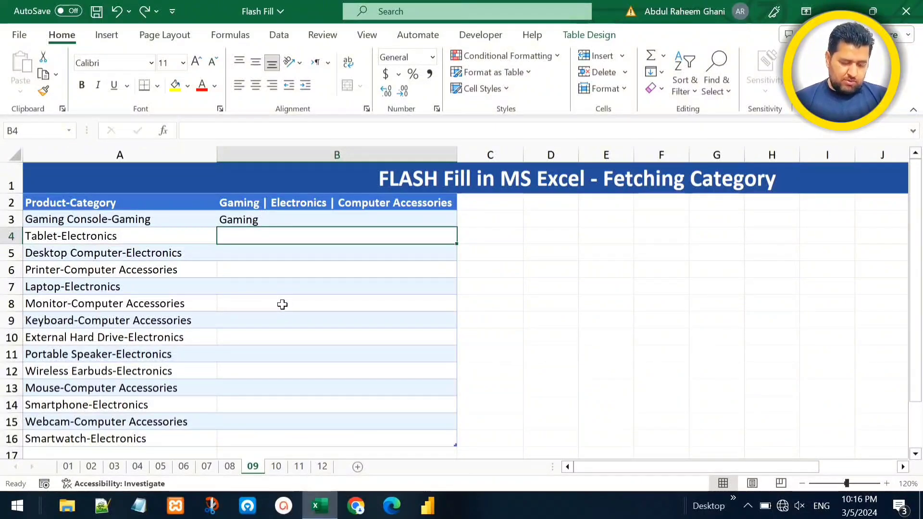
Enter Electronics in B4 as a second category example and Flash Fill the cells below
{"action": "type", "text": "Ele"}
{"action": "type", "text": "ctronics"}
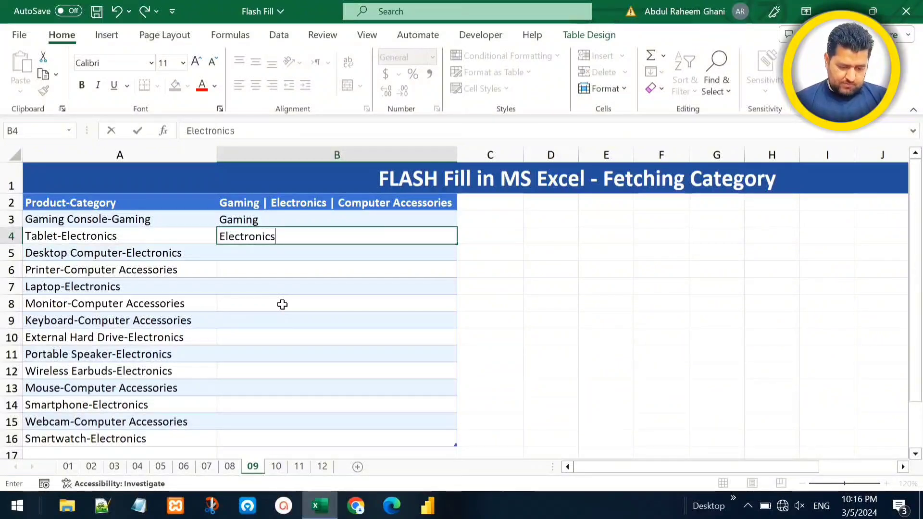
{"action": "key", "text": "Return"}
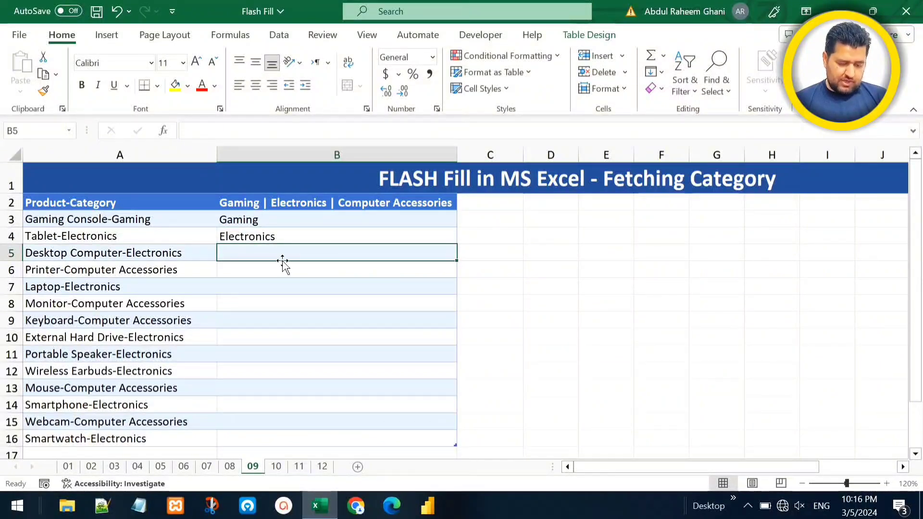
{"action": "key", "text": "ctrl+e"}
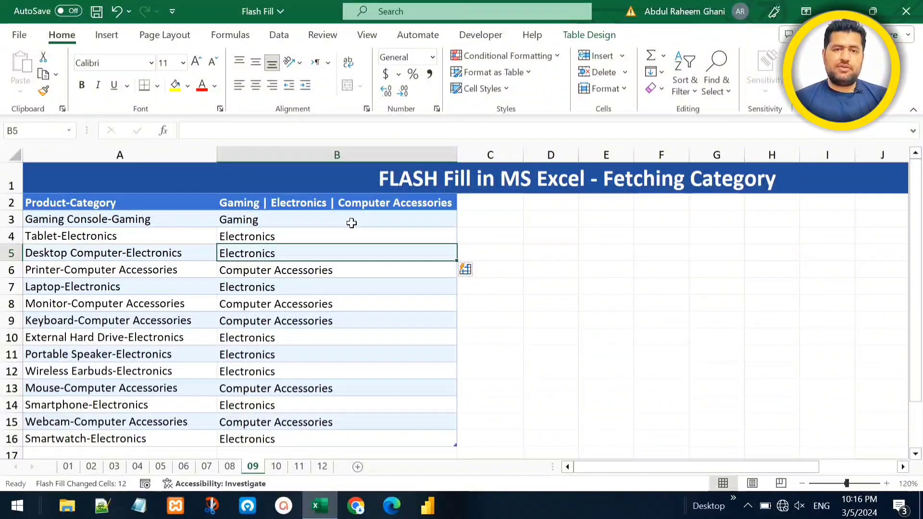
On sheet 10, enter "Hello [full name], I want to invite you to my birthday party this Sunday." in B3 and Flash Fill the Email column
{"action": "key", "text": "ctrl+Page_Down"}
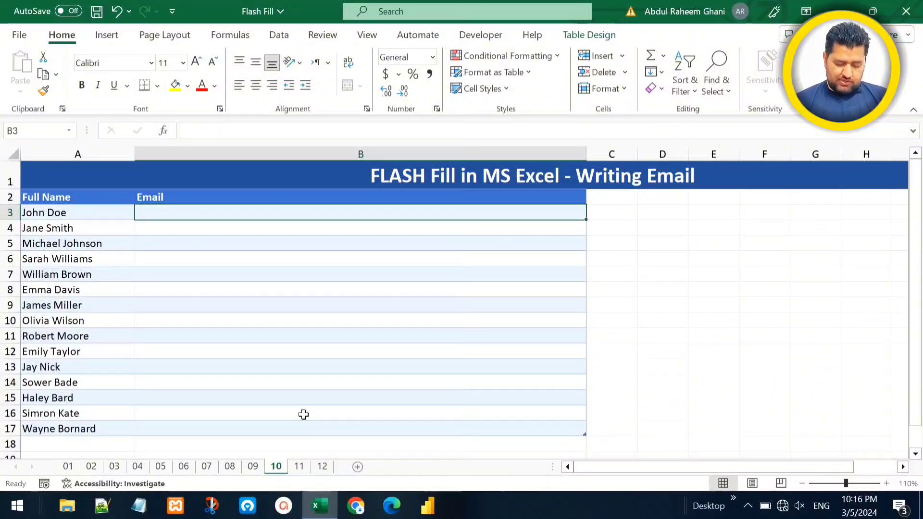
{"action": "type", "text": "Hello"}
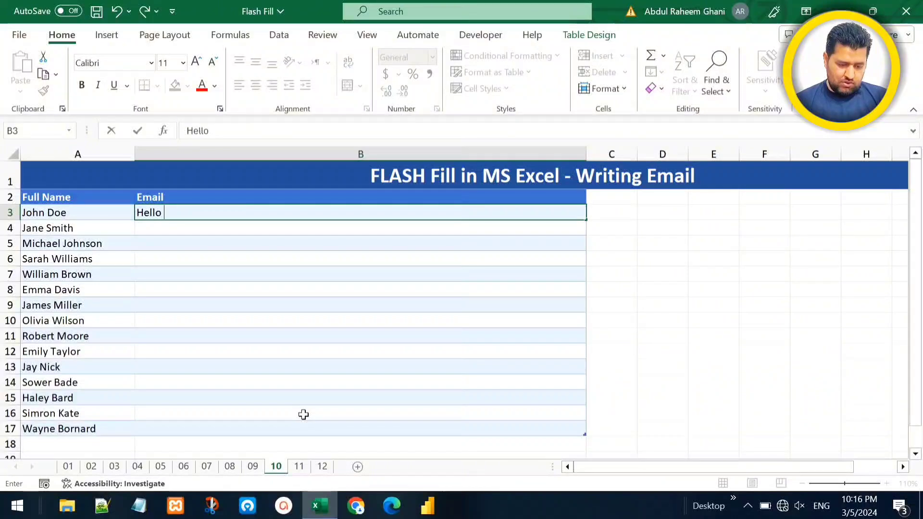
{"action": "type", "text": " John D"}
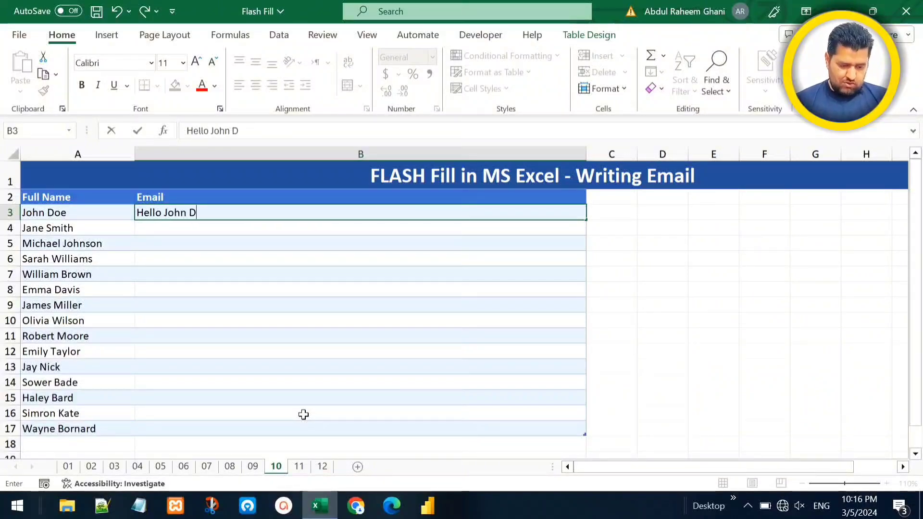
{"action": "type", "text": "oe, I want to invite "}
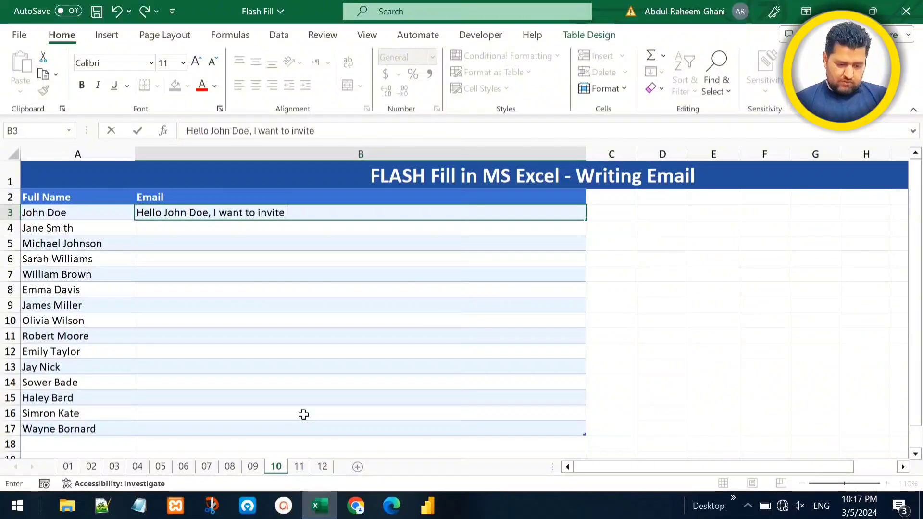
{"action": "type", "text": "you to my b"}
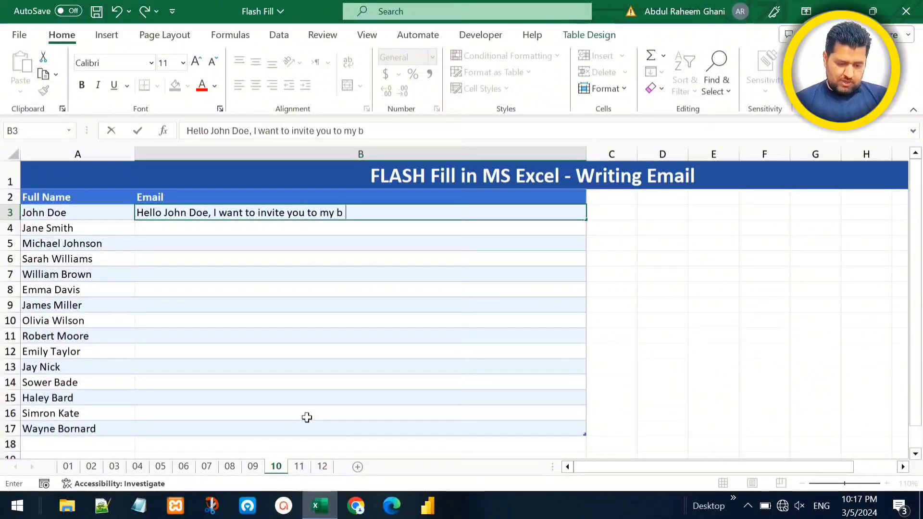
{"action": "type", "text": "irthday part"}
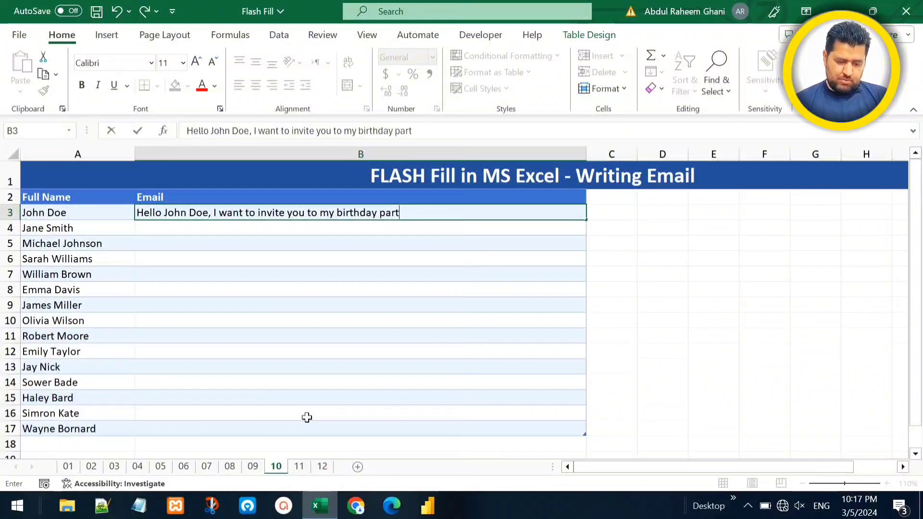
{"action": "type", "text": "y this Sunday."}
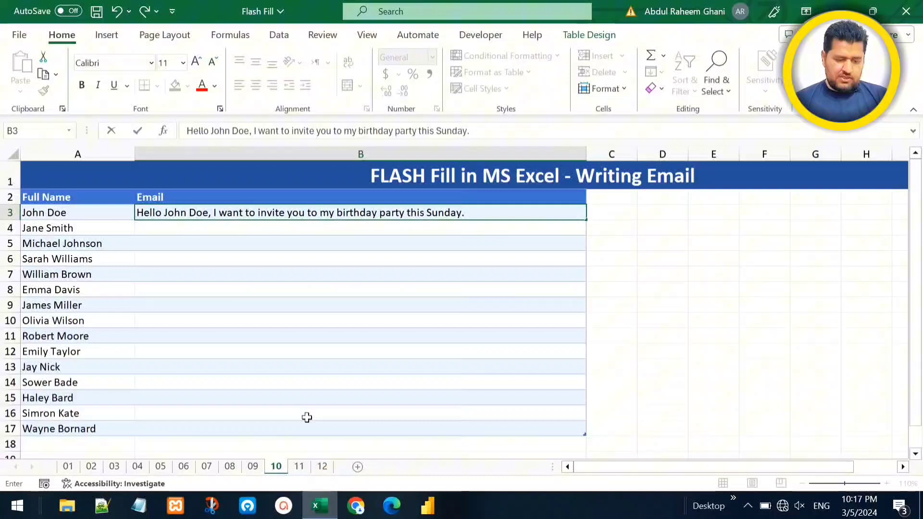
{"action": "key", "text": "Return"}
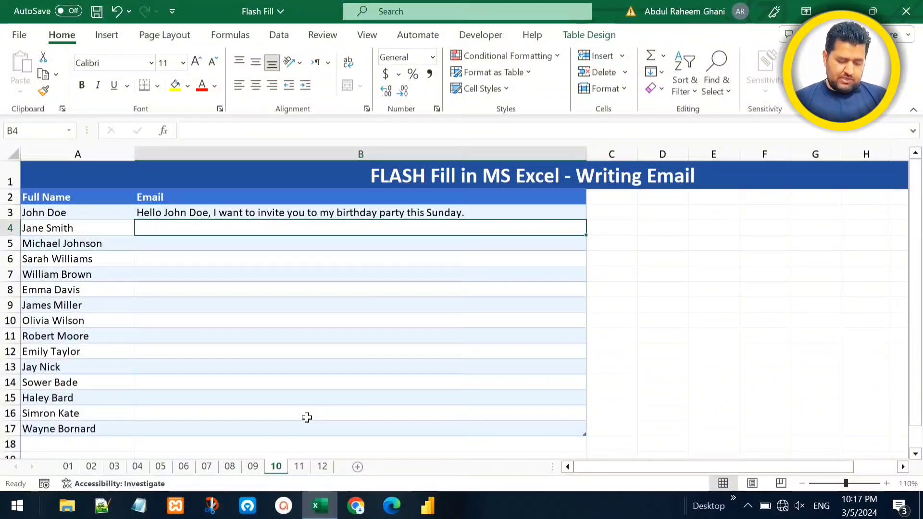
{"action": "key", "text": "ctrl+e"}
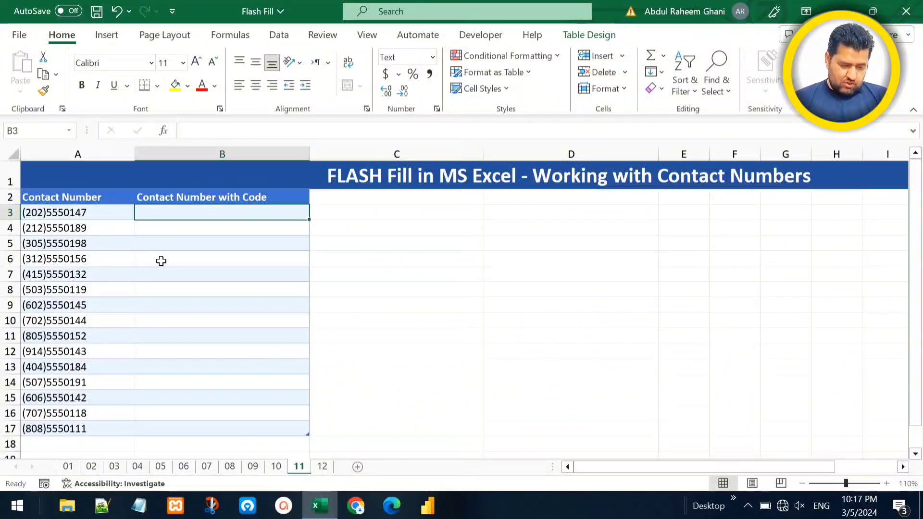
On sheet 11, enter the first contact number in B3 in the format +1 (XXX) XXX XXXX and Flash Fill the Contact Number with Code column
{"action": "type", "text": "+1"}
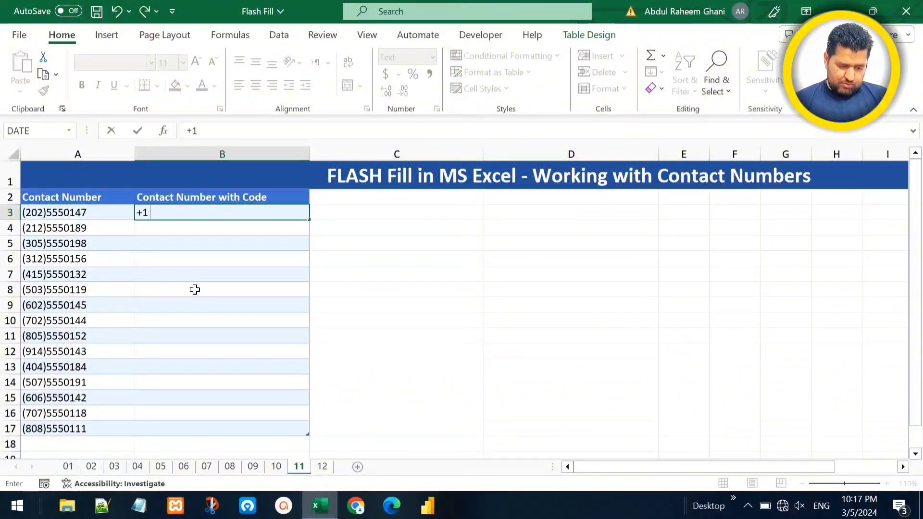
{"action": "type", "text": " (202"}
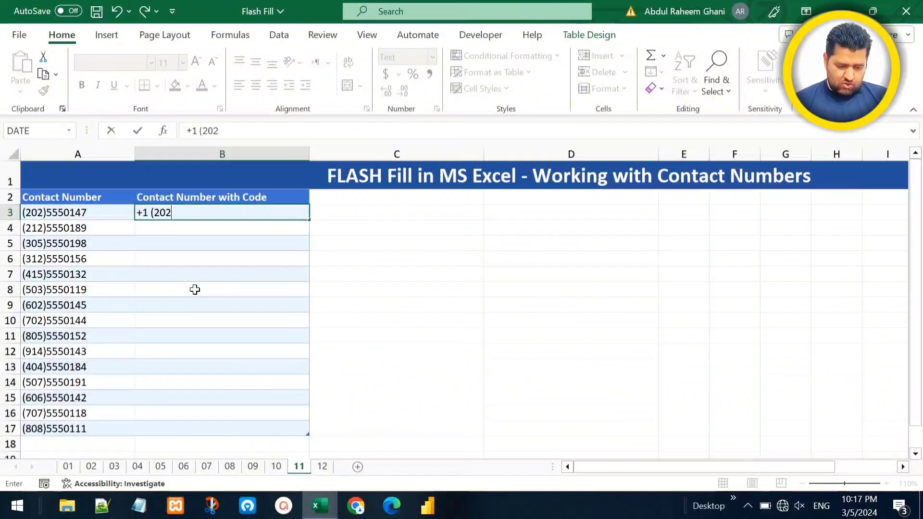
{"action": "type", "text": ") "}
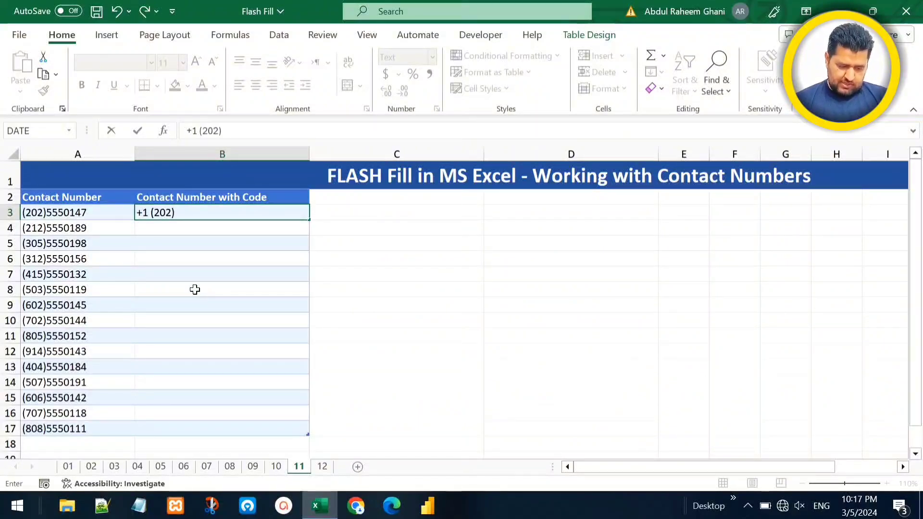
{"action": "type", "text": "555 0147"}
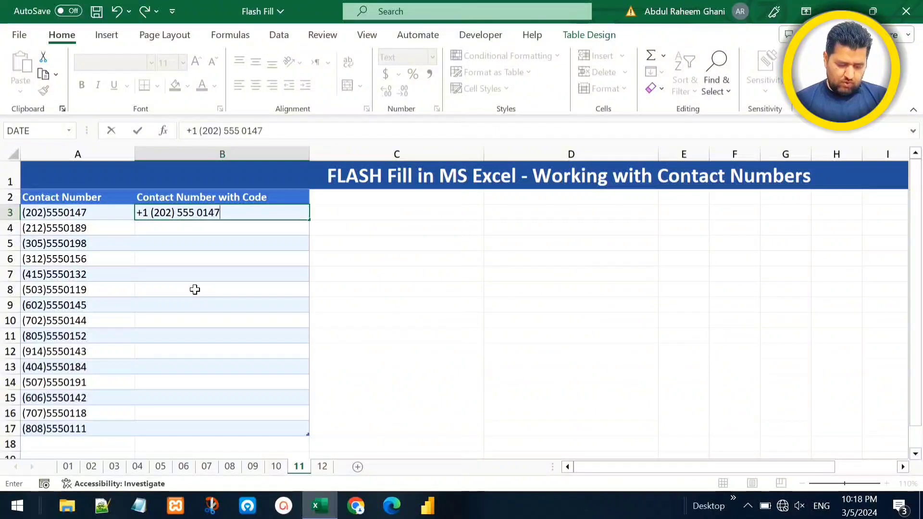
{"action": "key", "text": "Return"}
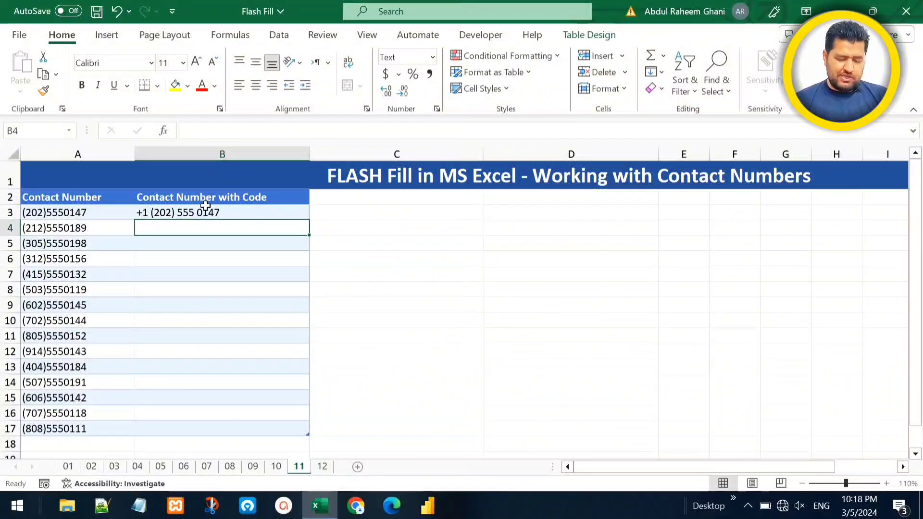
{"action": "key", "text": "ctrl+e"}
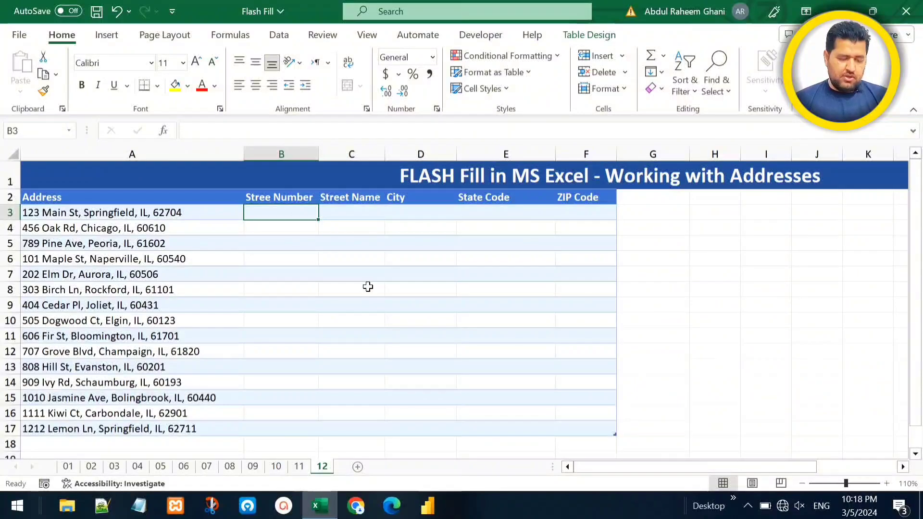
On sheet 12, enter the first address's street number in B3 and Flash Fill the street number column
{"action": "type", "text": "123"}
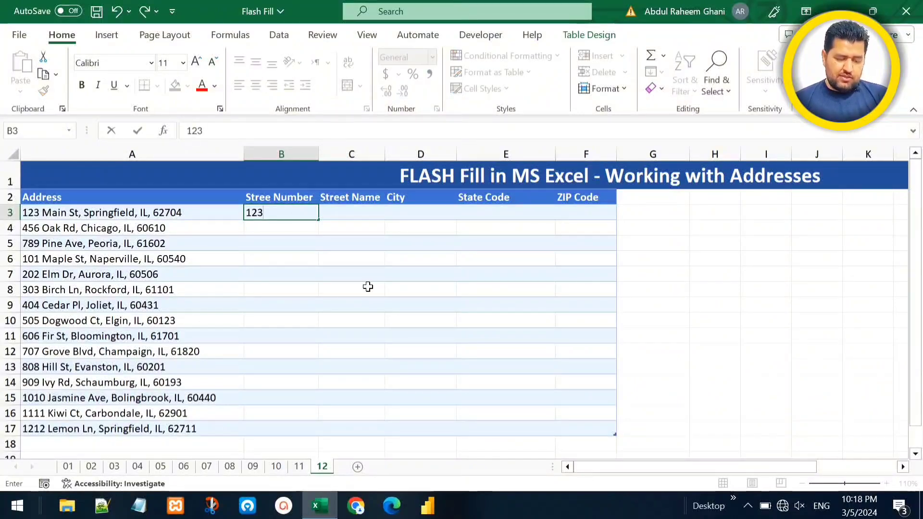
{"action": "key", "text": "Return"}
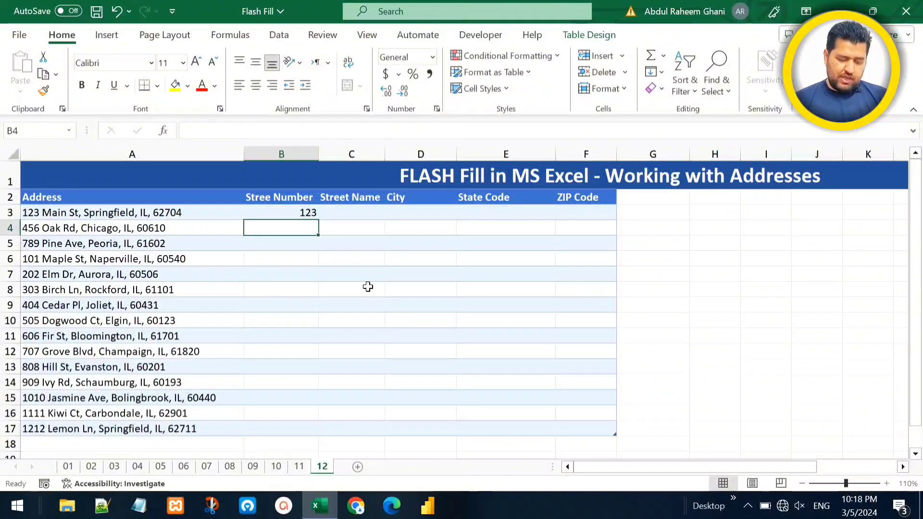
{"action": "key", "text": "ctrl+e"}
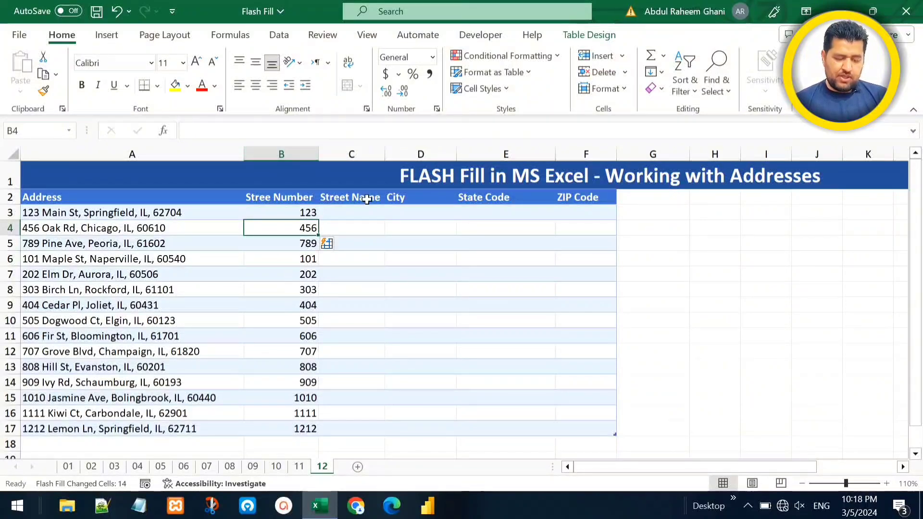
Enter the first address's street name with its abbreviated street type in C3 and Flash Fill the Street Name column
{"action": "key", "text": "Up"}
{"action": "key", "text": "Right"}
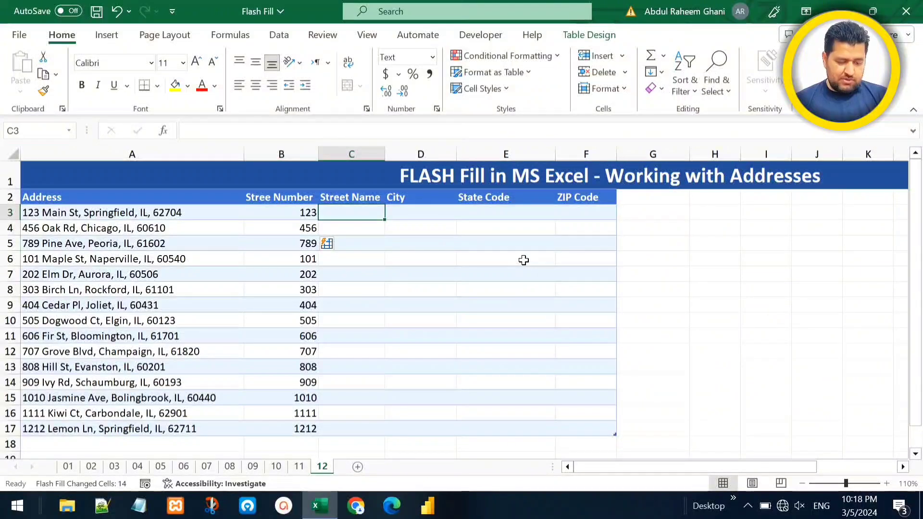
{"action": "type", "text": "Main S"}
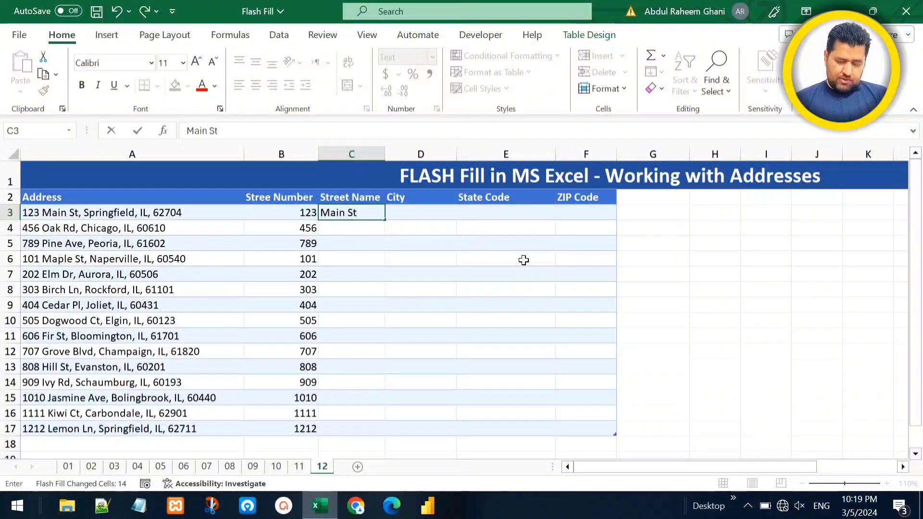
{"action": "type", "text": "t"}
{"action": "key", "text": "Return"}
{"action": "key", "text": "ctrl+e"}
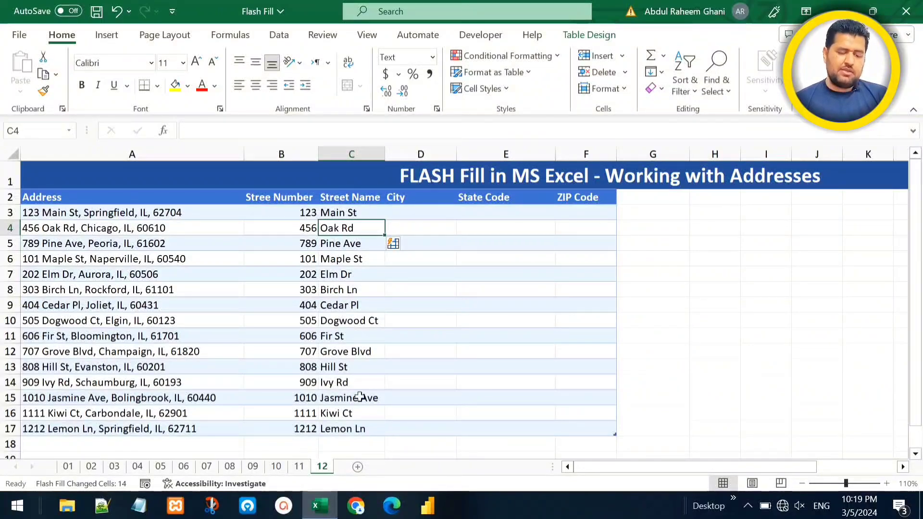
Enter the first address's city in D3 and Flash Fill the City column
{"action": "key", "text": "Up"}
{"action": "key", "text": "Right"}
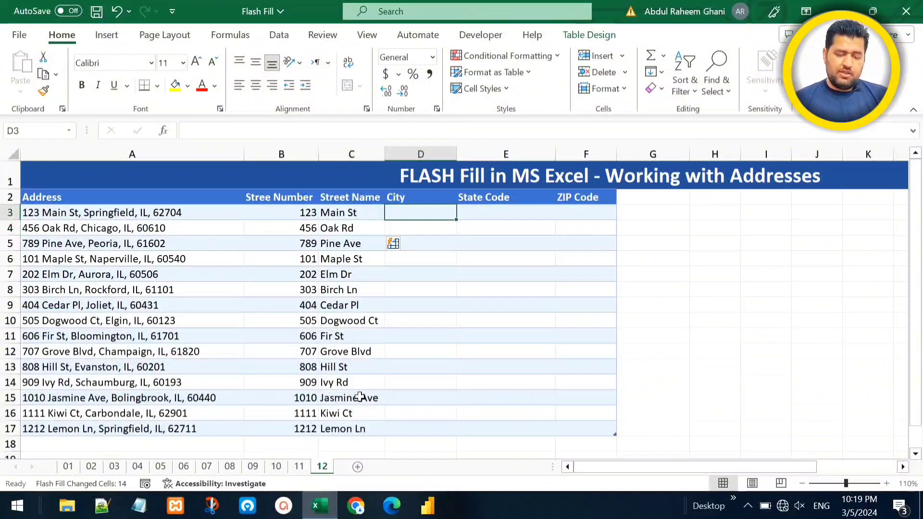
{"action": "type", "text": "Spr"}
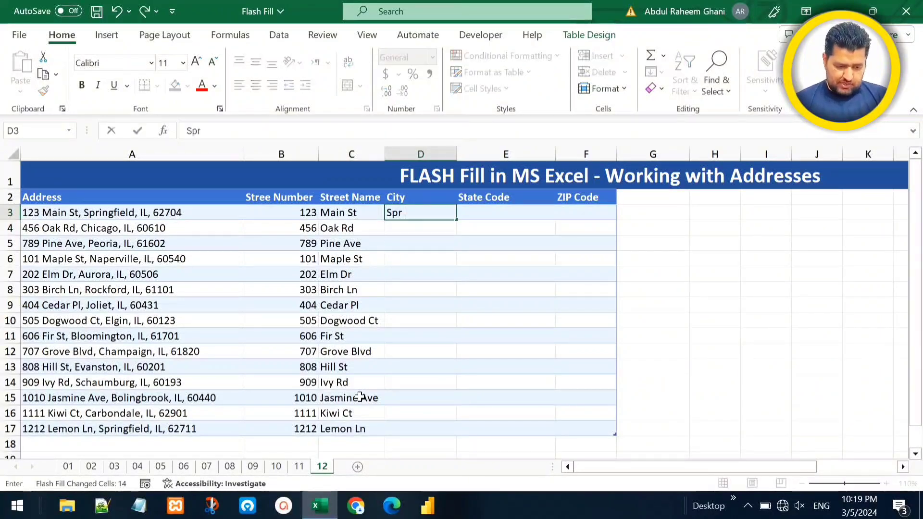
{"action": "type", "text": "ingfield"}
{"action": "key", "text": "Return"}
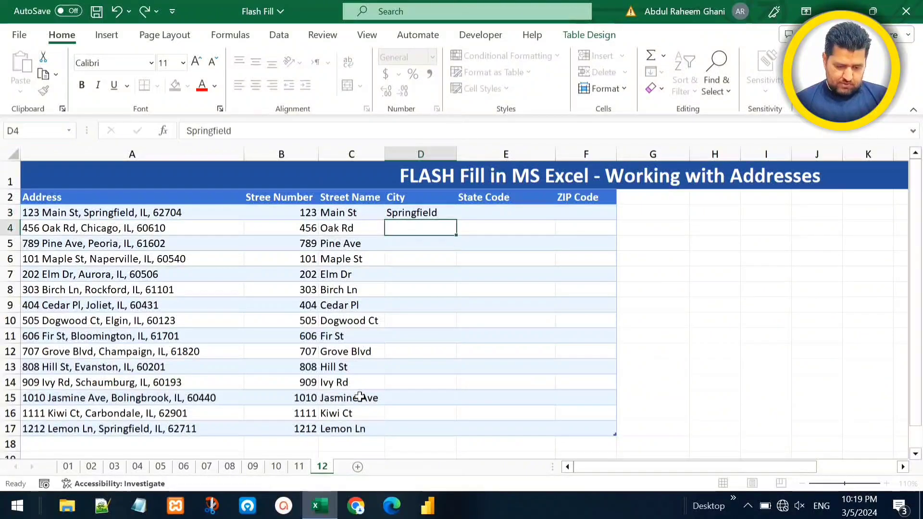
{"action": "key", "text": "ctrl+e"}
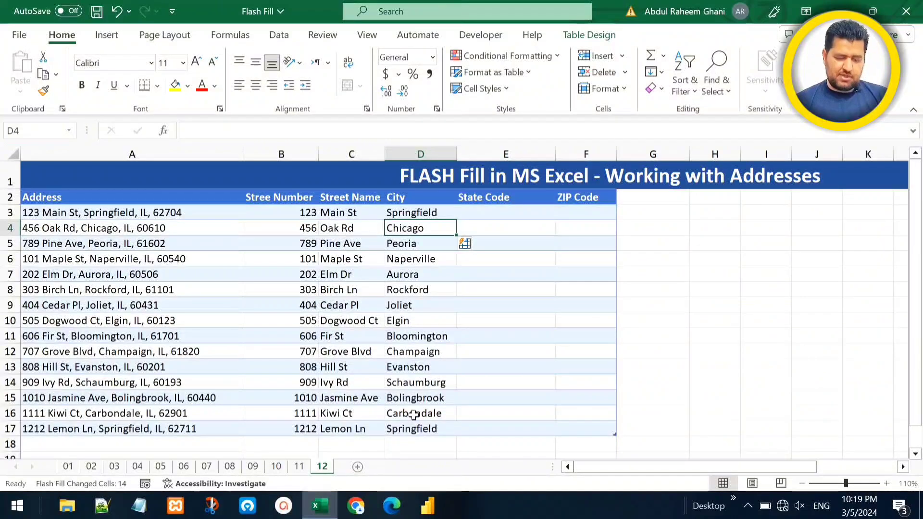
Enter the state code IL in E3 and Flash Fill the State Code column
{"action": "key", "text": "Up"}
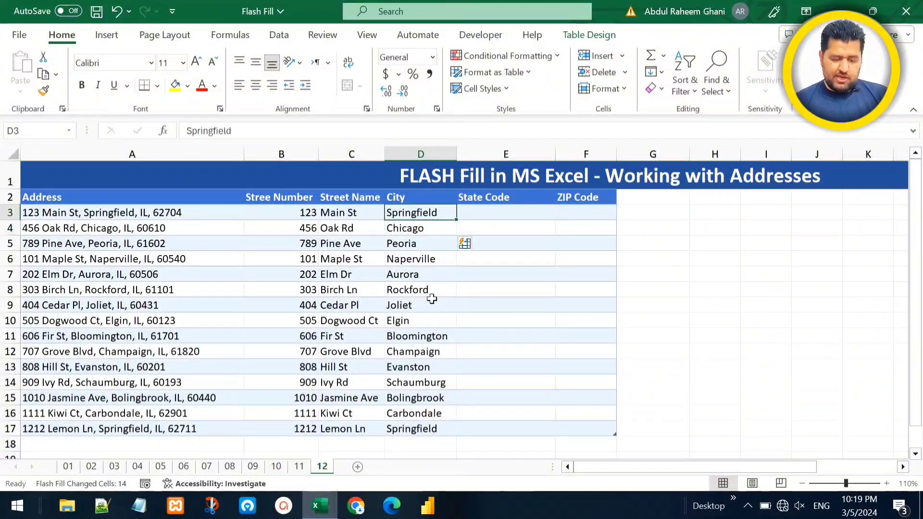
{"action": "key", "text": "Right"}
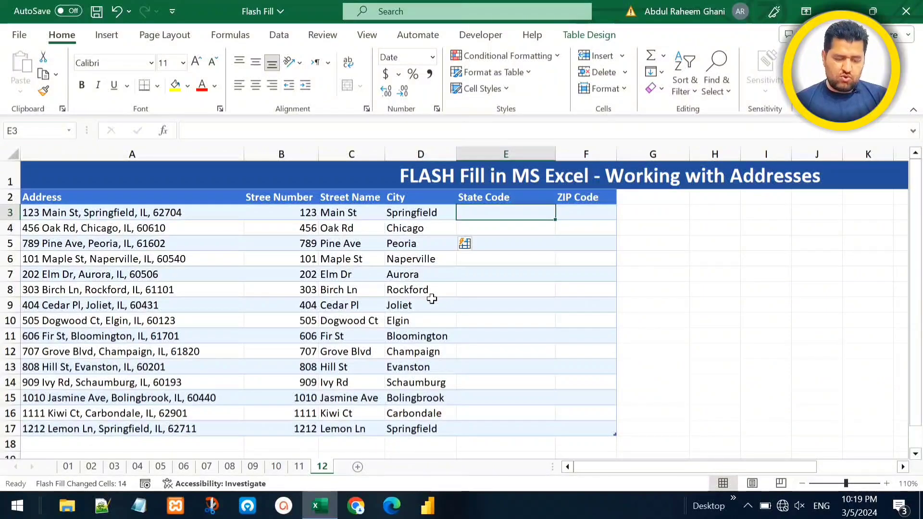
{"action": "type", "text": "IL"}
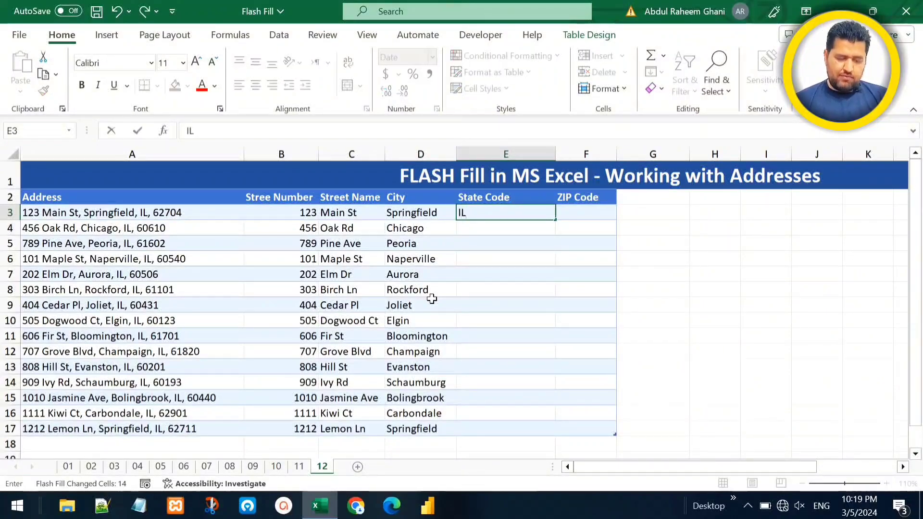
{"action": "key", "text": "Return"}
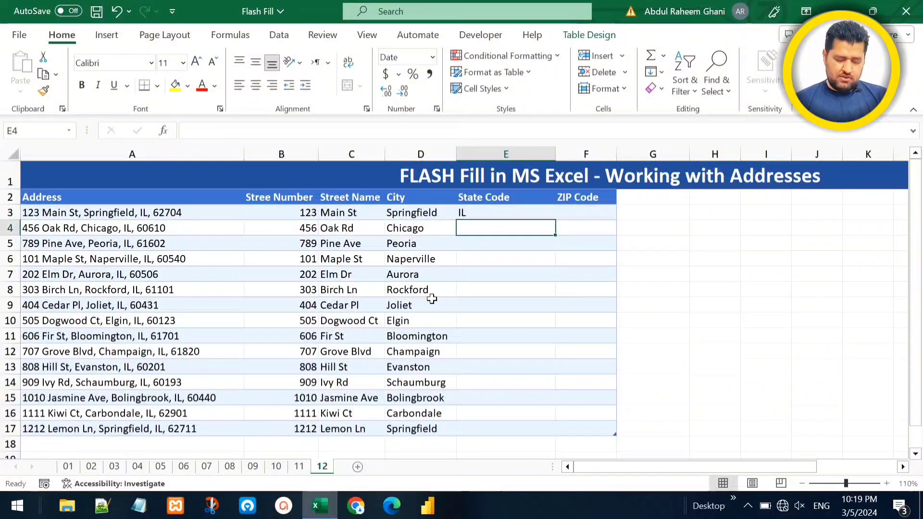
{"action": "key", "text": "ctrl+e"}
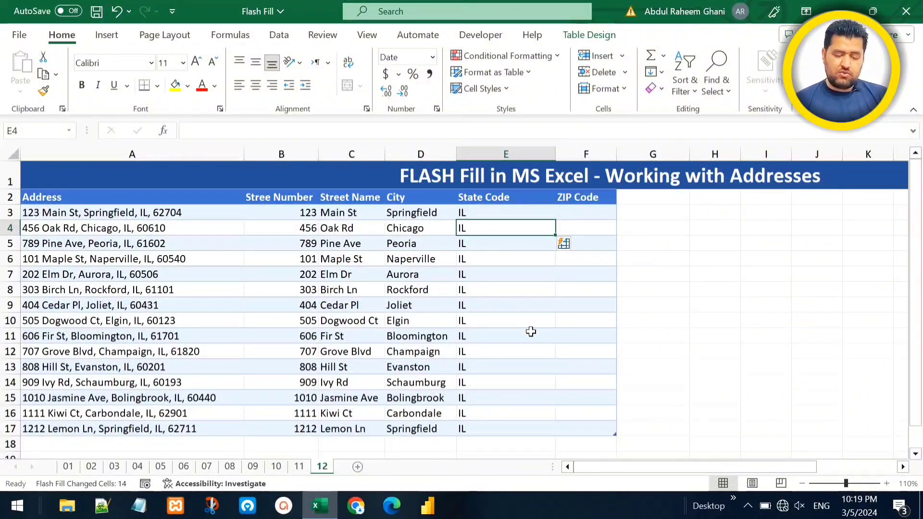
Enter the first address's ZIP code in F3 and Flash Fill the ZIP Code column
{"action": "key", "text": "Up"}
{"action": "key", "text": "Right"}
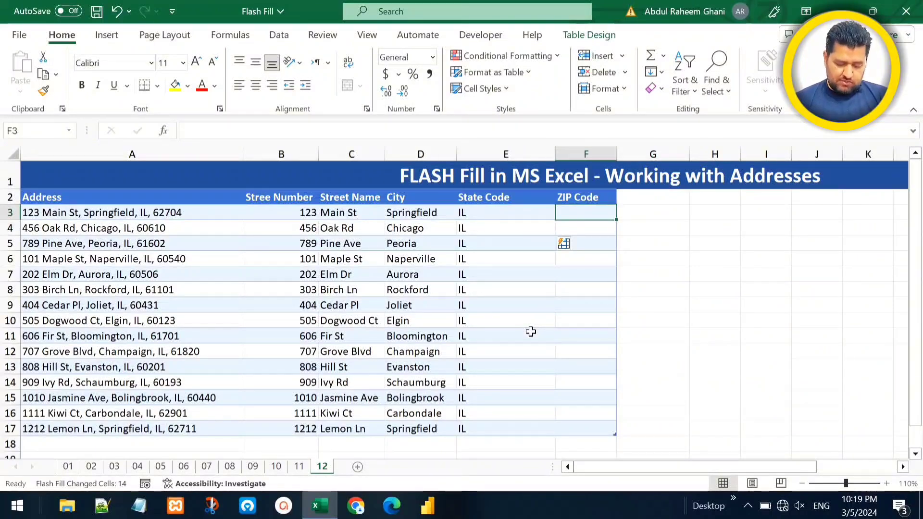
{"action": "type", "text": "62"}
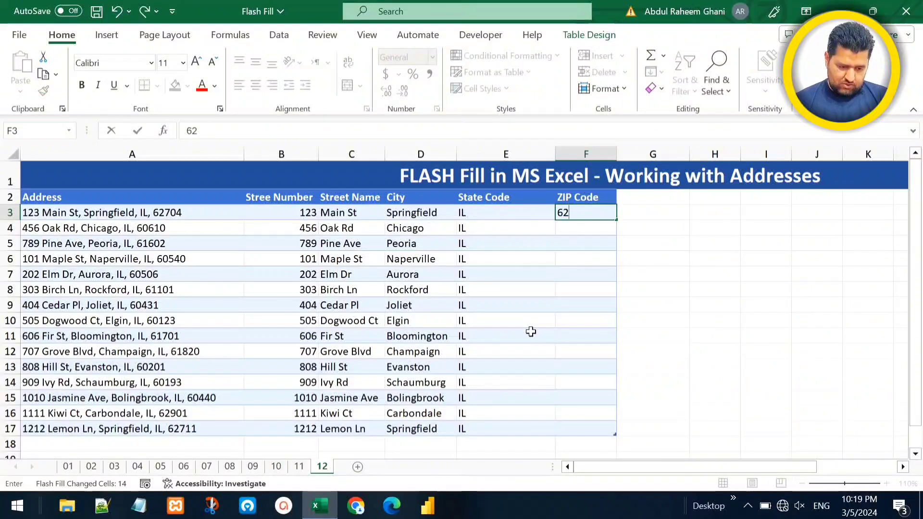
{"action": "type", "text": "704"}
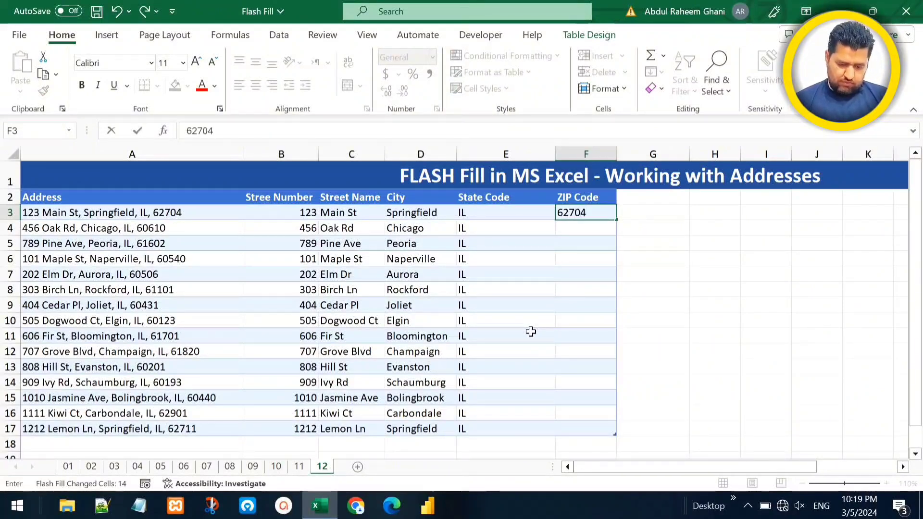
{"action": "key", "text": "Return"}
{"action": "key", "text": "ctrl+e"}
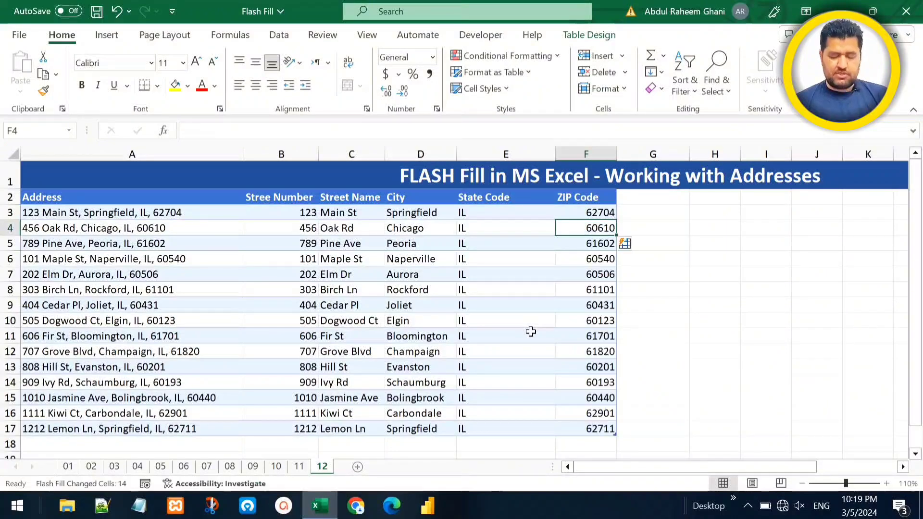